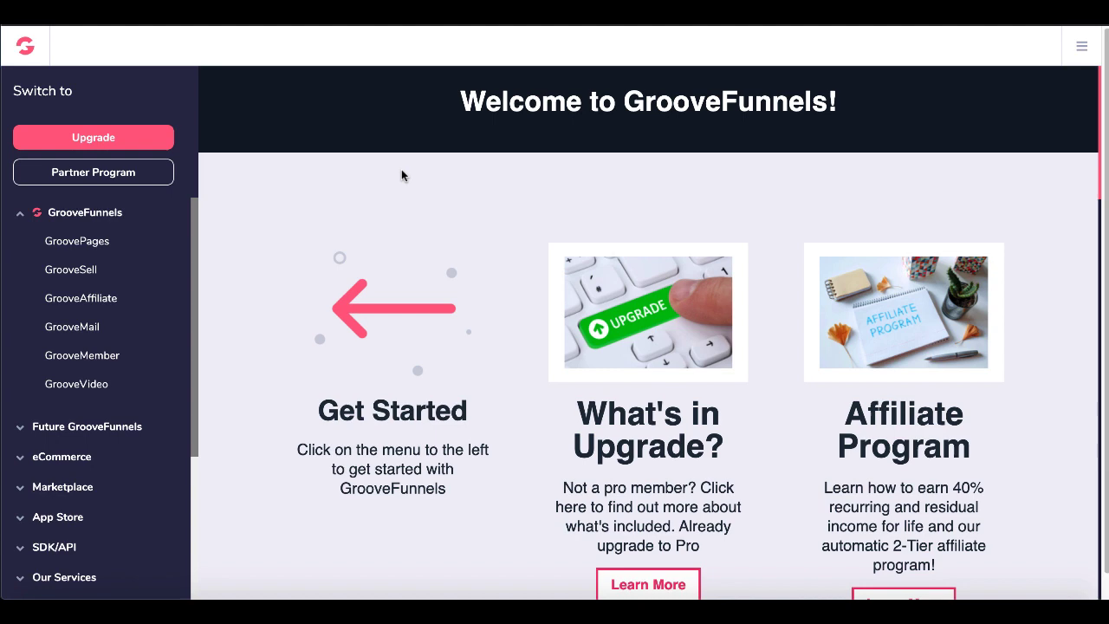
Step: Create a new GroovePages site from the Upsell template
{"action": "left_click", "coordinate": [91, 249]}
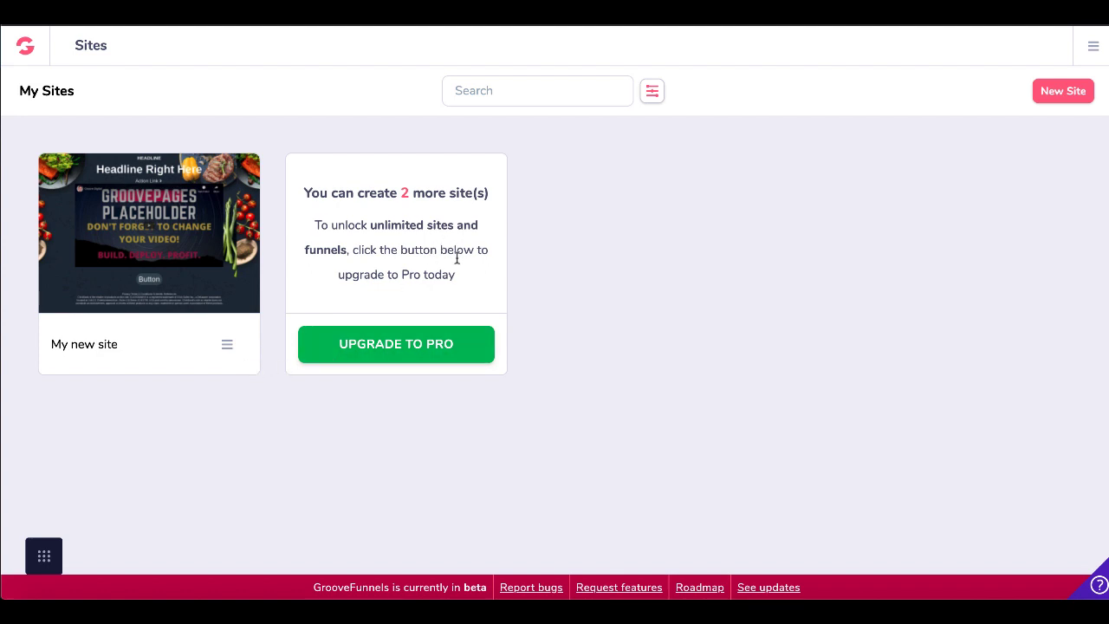
{"action": "left_click", "coordinate": [1051, 102]}
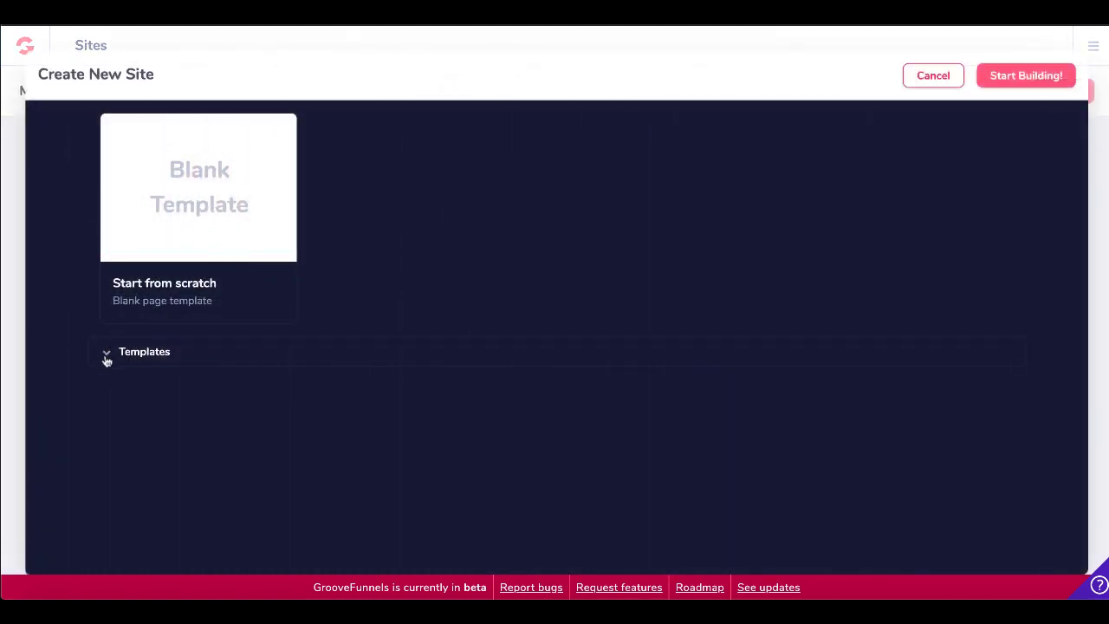
{"action": "left_click", "coordinate": [106, 354]}
{"action": "mouse_move", "coordinate": [213, 446]}
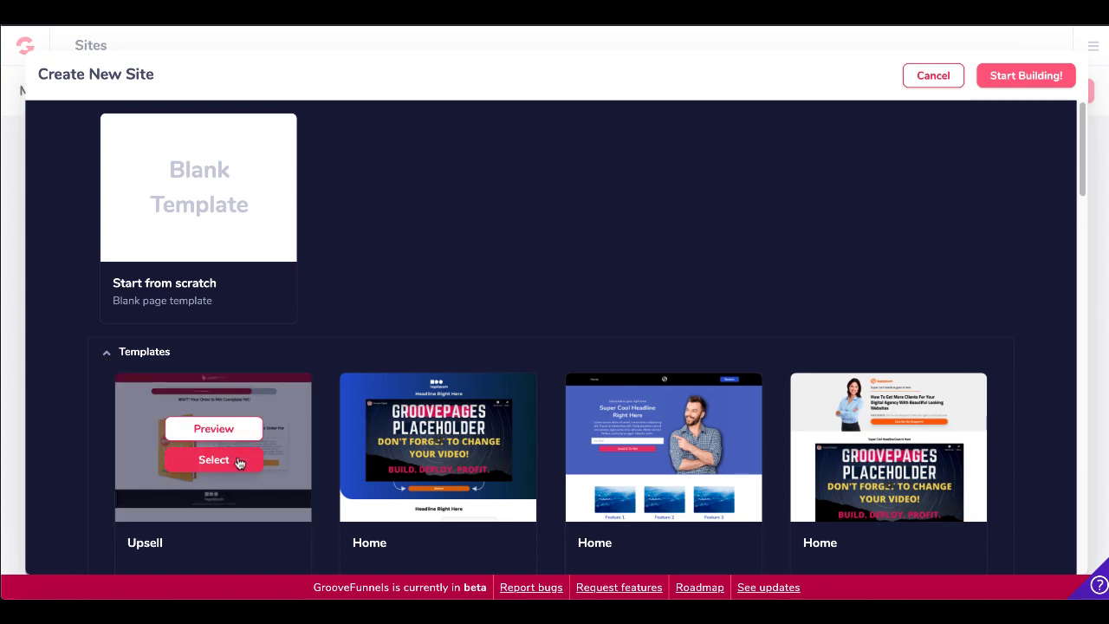
{"action": "left_click", "coordinate": [232, 461]}
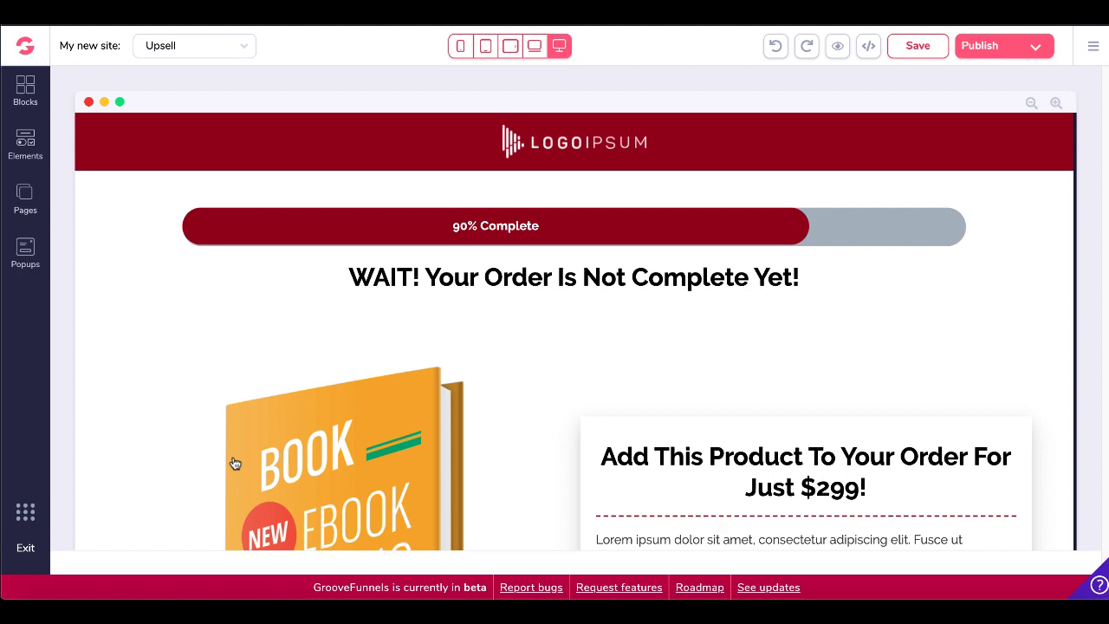
Step: Delete the container holding the 90% Complete progress bar and the 'WAIT!' headline
{"action": "left_click", "coordinate": [198, 222]}
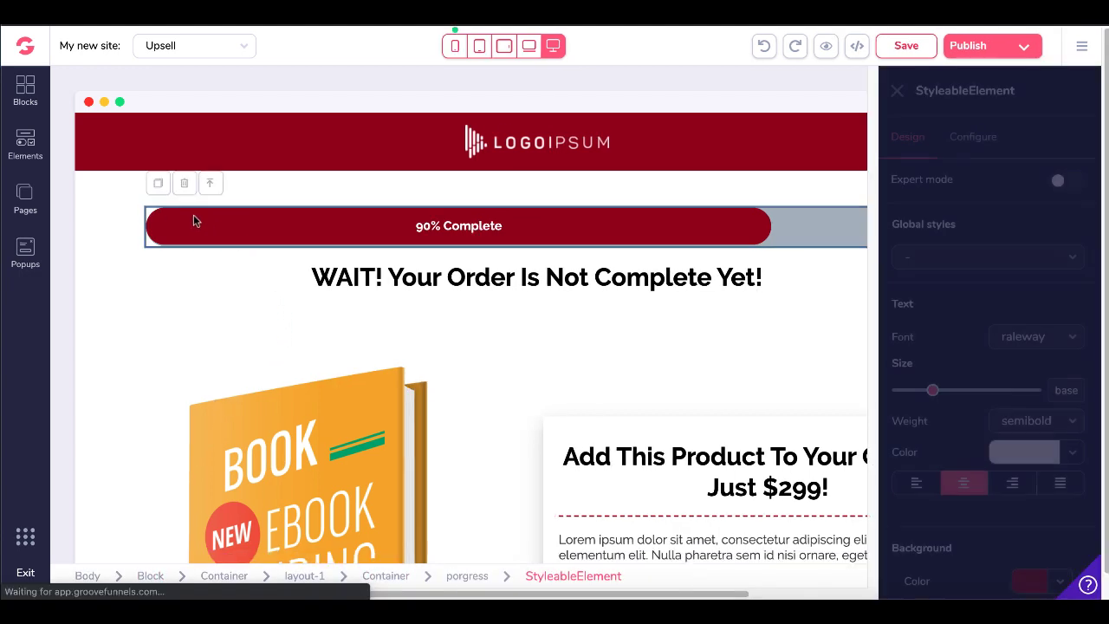
{"action": "left_click", "coordinate": [149, 215]}
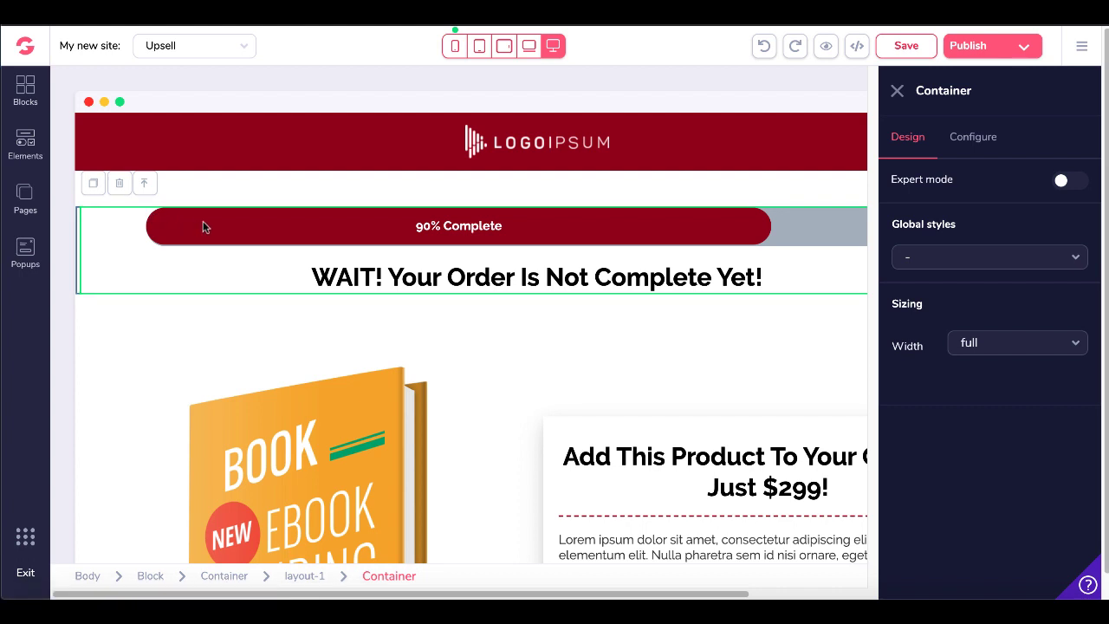
{"action": "left_click", "coordinate": [118, 183]}
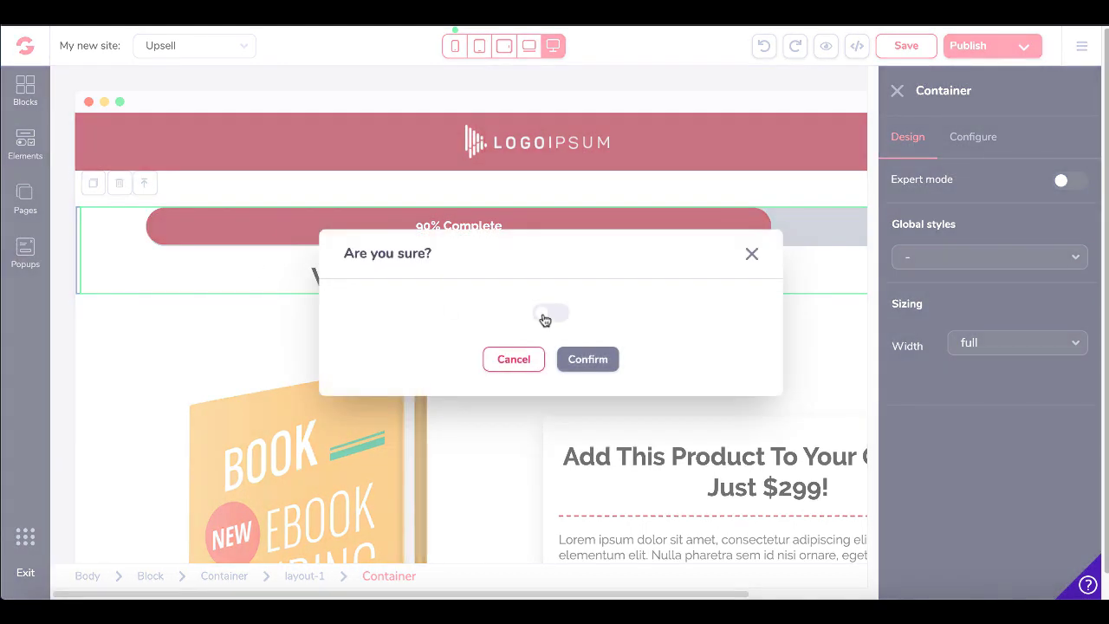
{"action": "left_click", "coordinate": [548, 313]}
{"action": "left_click", "coordinate": [581, 358]}
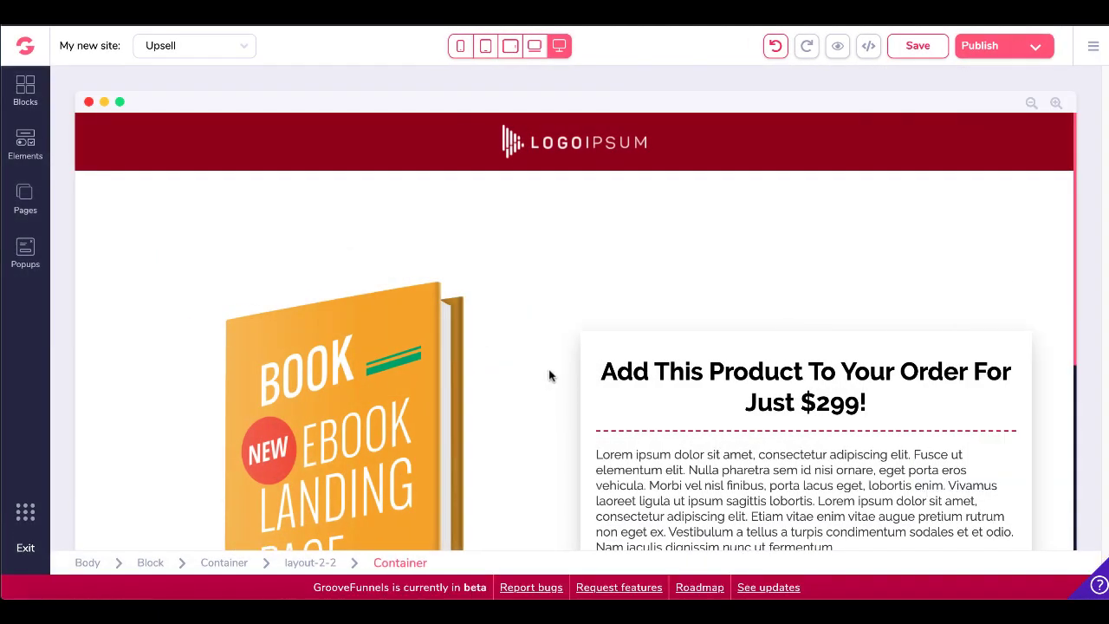
Step: Select the book image, its container, and the YES! Add To My Order button
{"action": "left_click", "coordinate": [445, 293]}
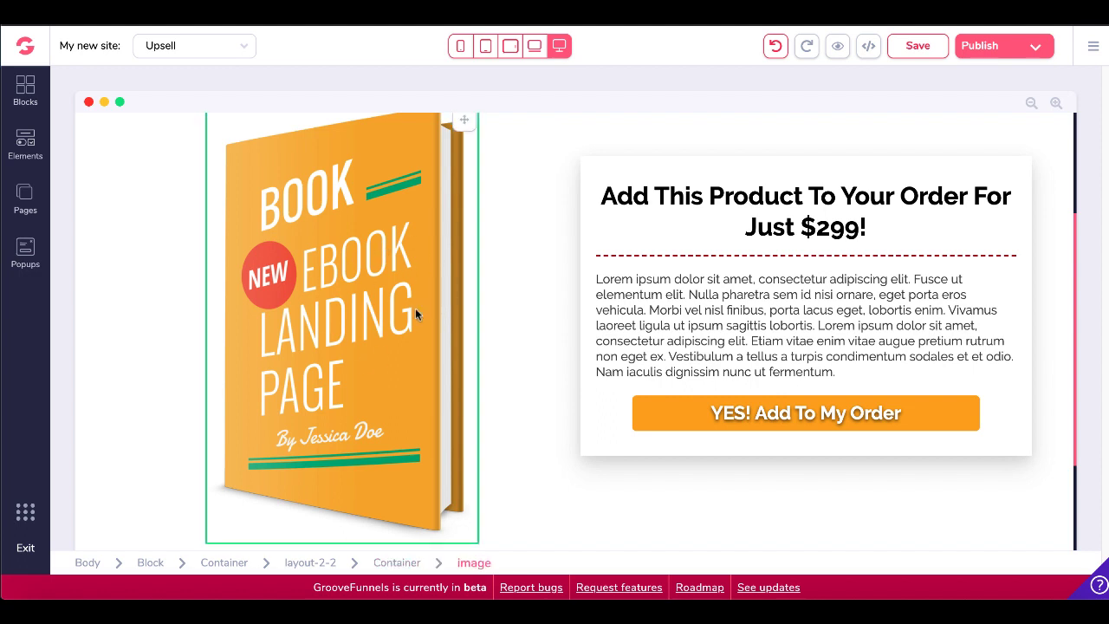
{"action": "left_click", "coordinate": [540, 351]}
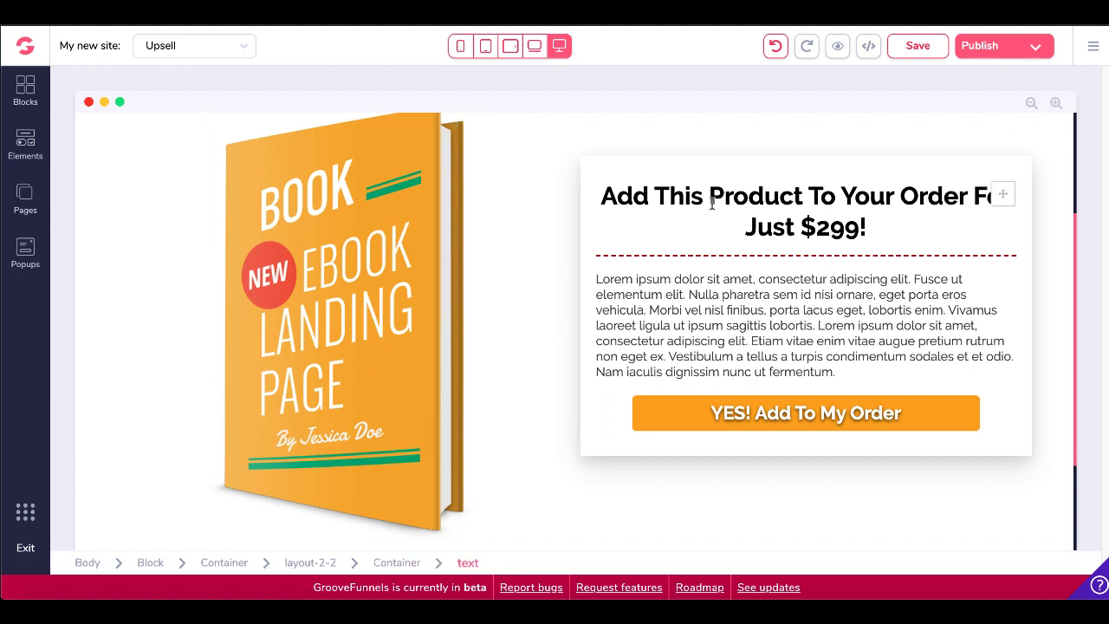
{"action": "mouse_move", "coordinate": [677, 321]}
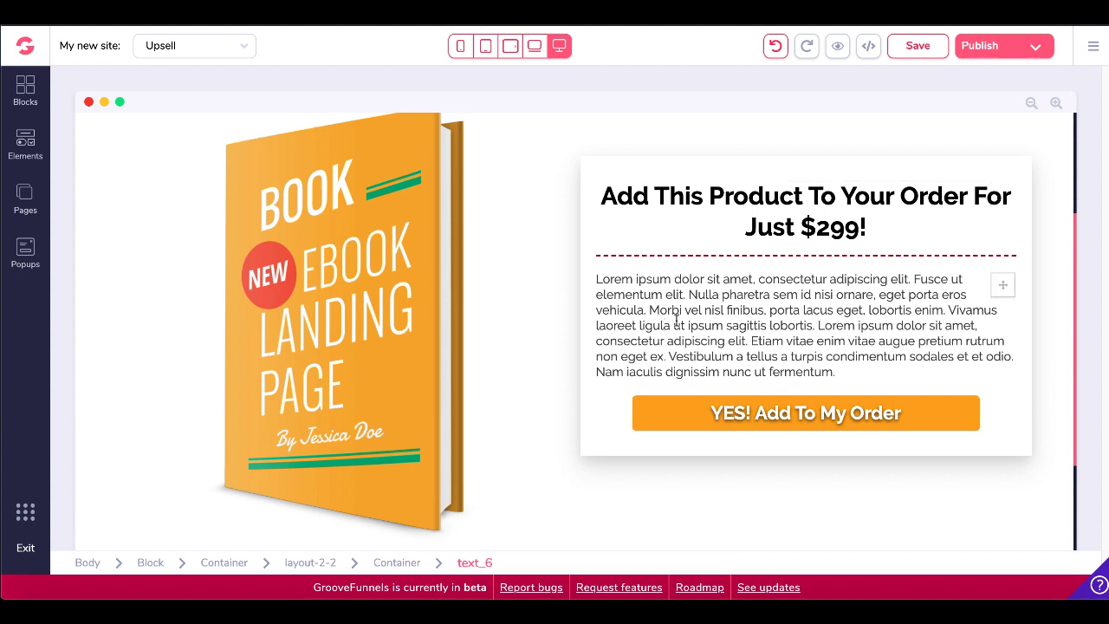
{"action": "left_click", "coordinate": [644, 410]}
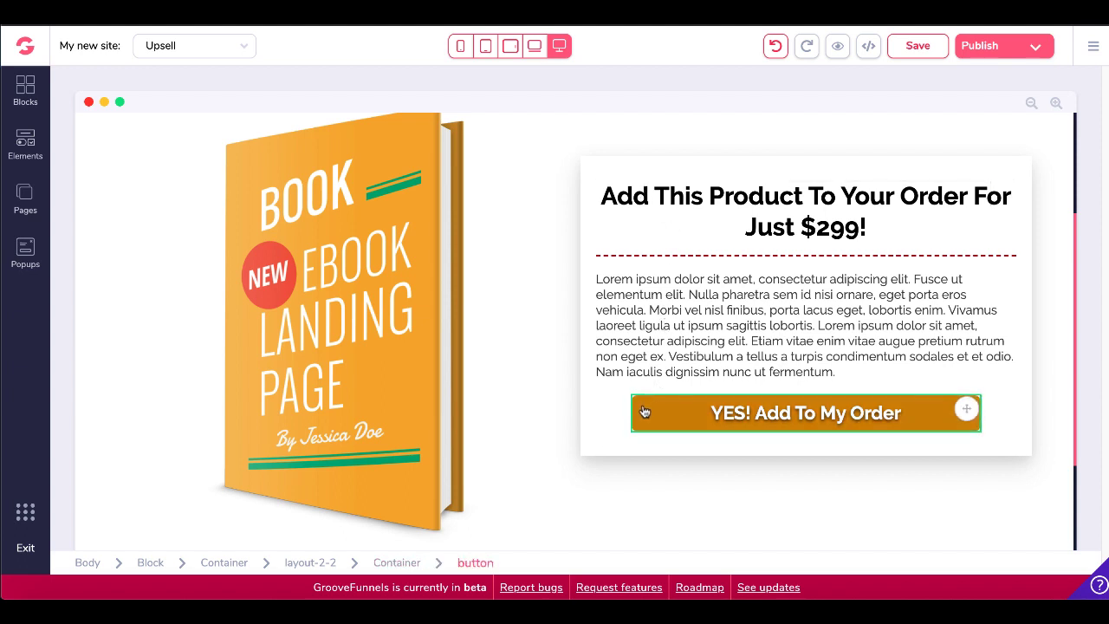
Step: Change the order button label to 'YES! give me the free thing' and link it to a Popup
{"action": "left_click", "coordinate": [644, 411]}
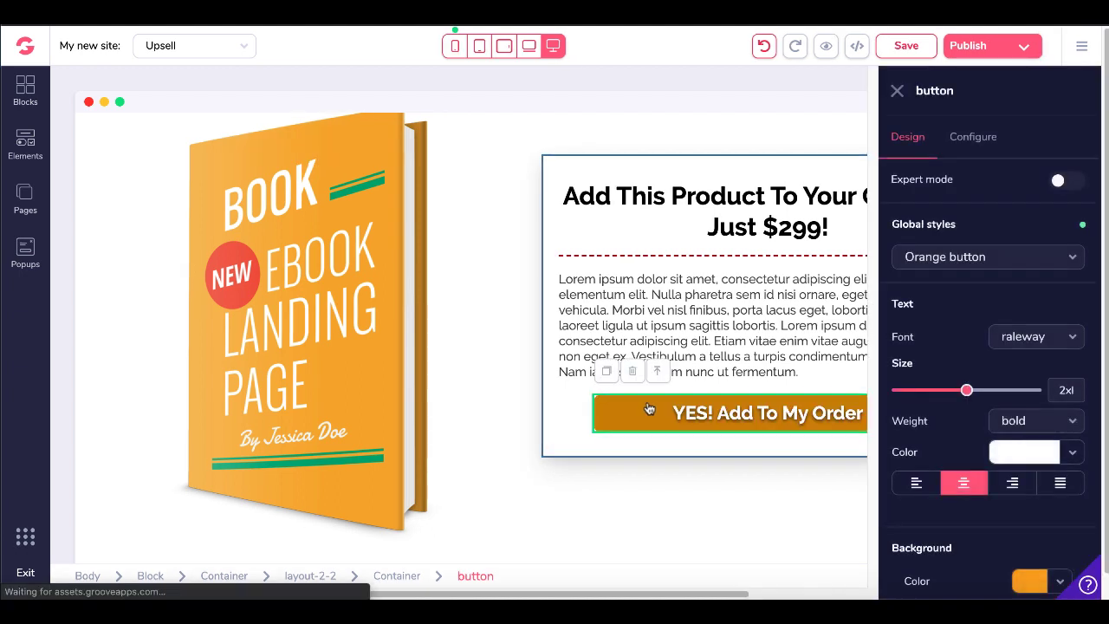
{"action": "left_click", "coordinate": [971, 139]}
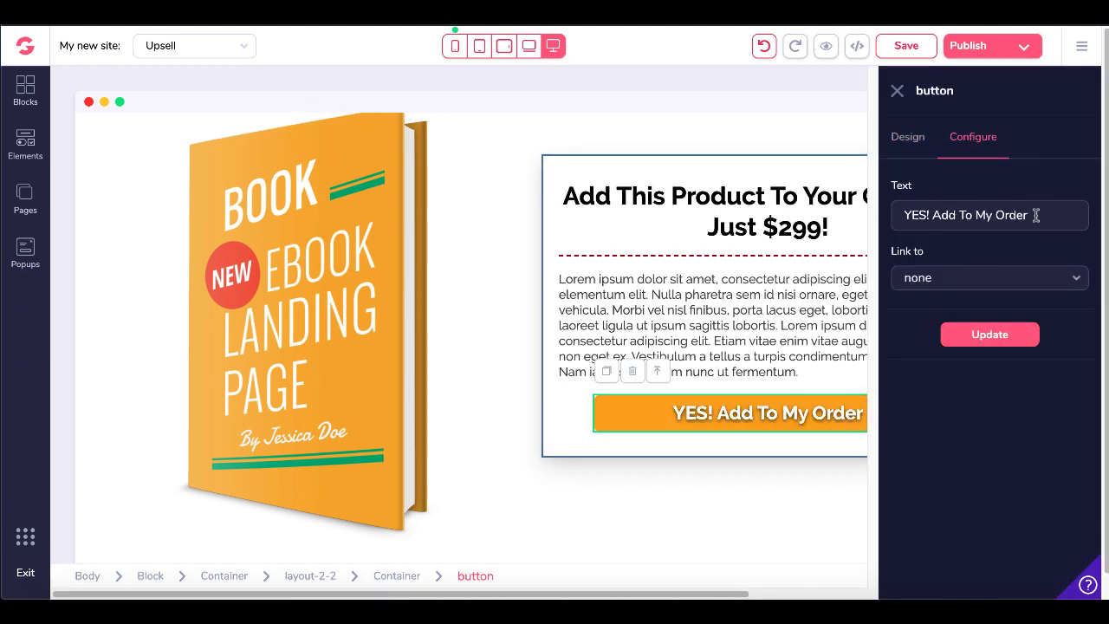
{"action": "key", "text": "BackSpace"}
{"action": "key", "text": "BackSpace"}
{"action": "key", "text": "BackSpace"}
{"action": "key", "text": "BackSpace"}
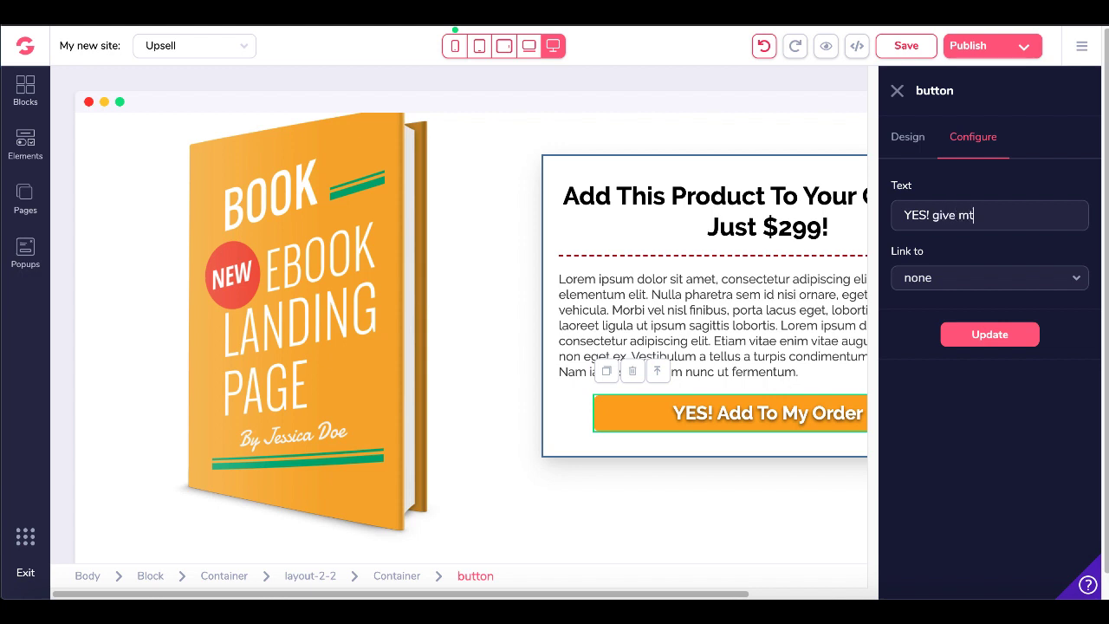
{"action": "type", "text": "the free thing"}
{"action": "left_click", "coordinate": [993, 337]}
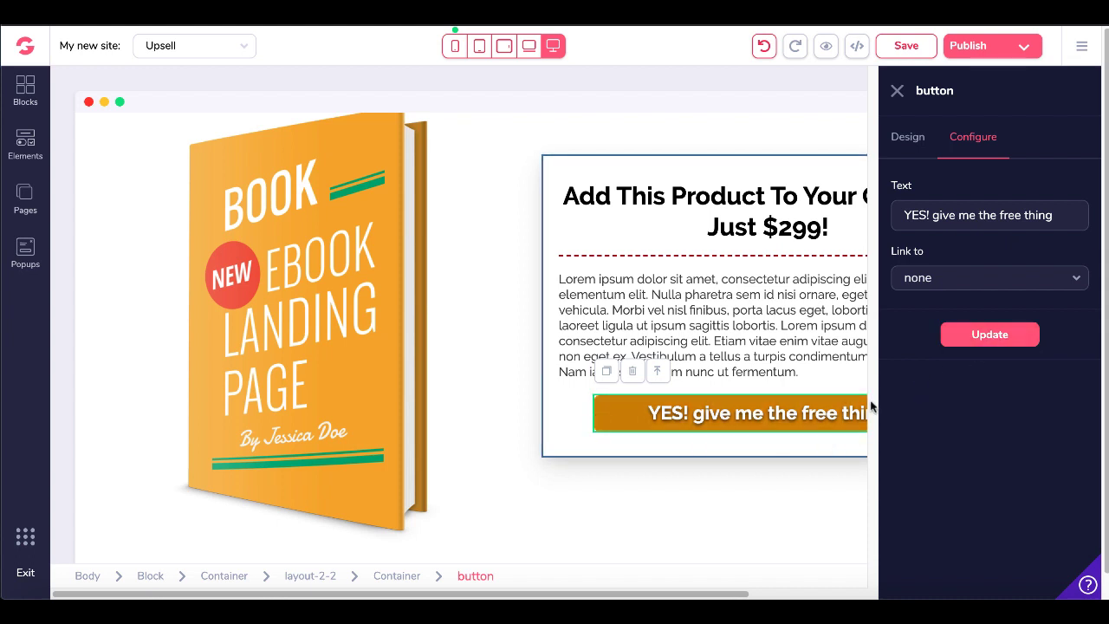
{"action": "left_click", "coordinate": [935, 288]}
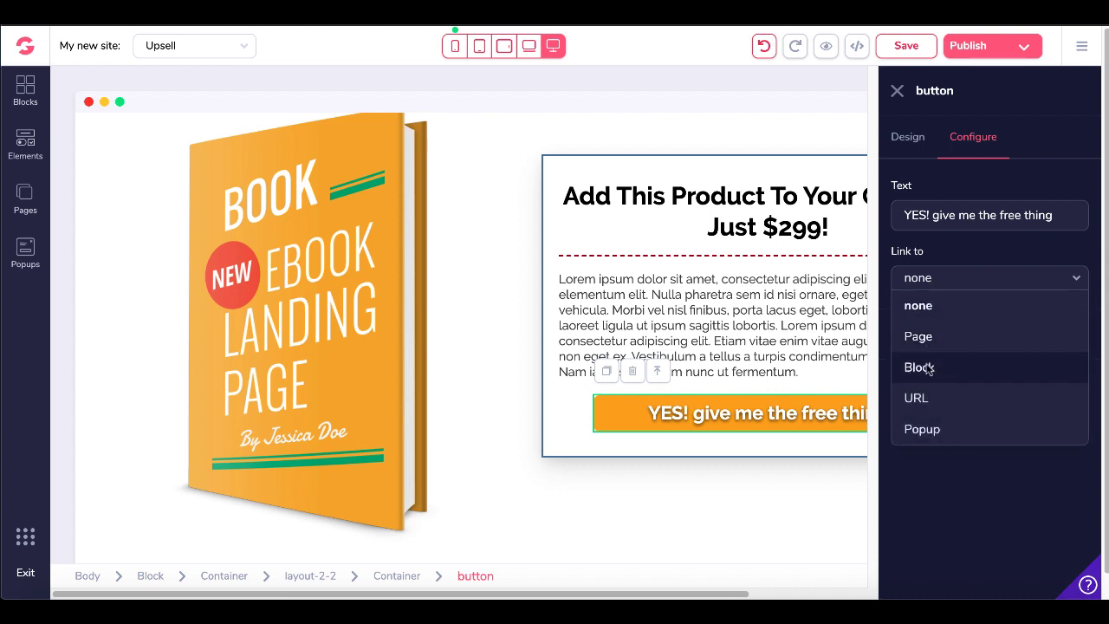
{"action": "left_click", "coordinate": [925, 432]}
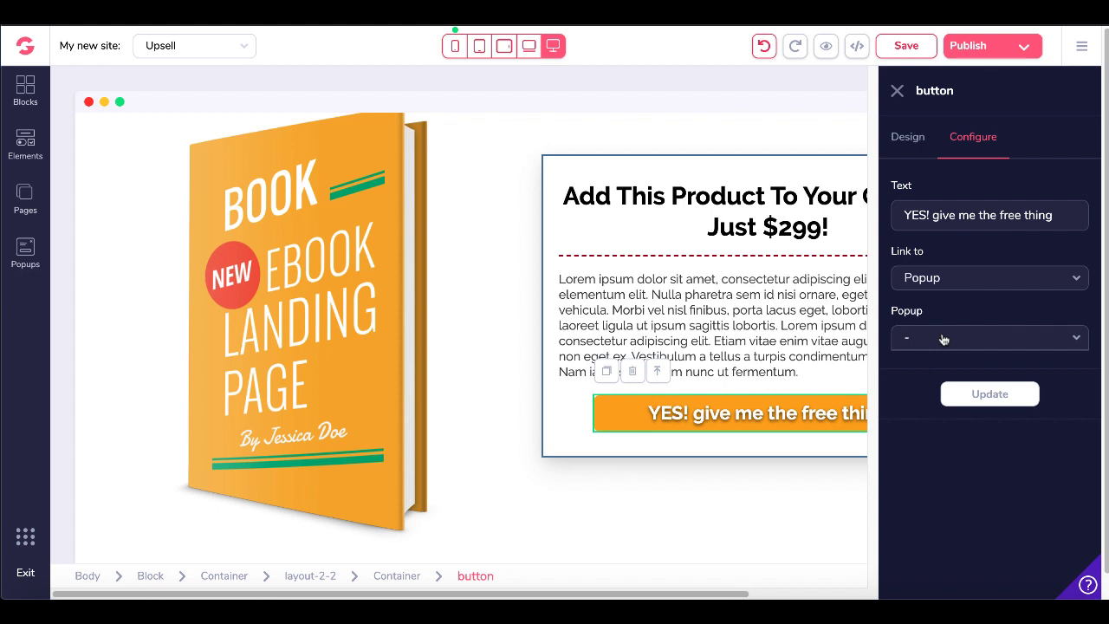
Step: Create a new popup, 'Popup 1', from the Popups panel
{"action": "left_click", "coordinate": [26, 250]}
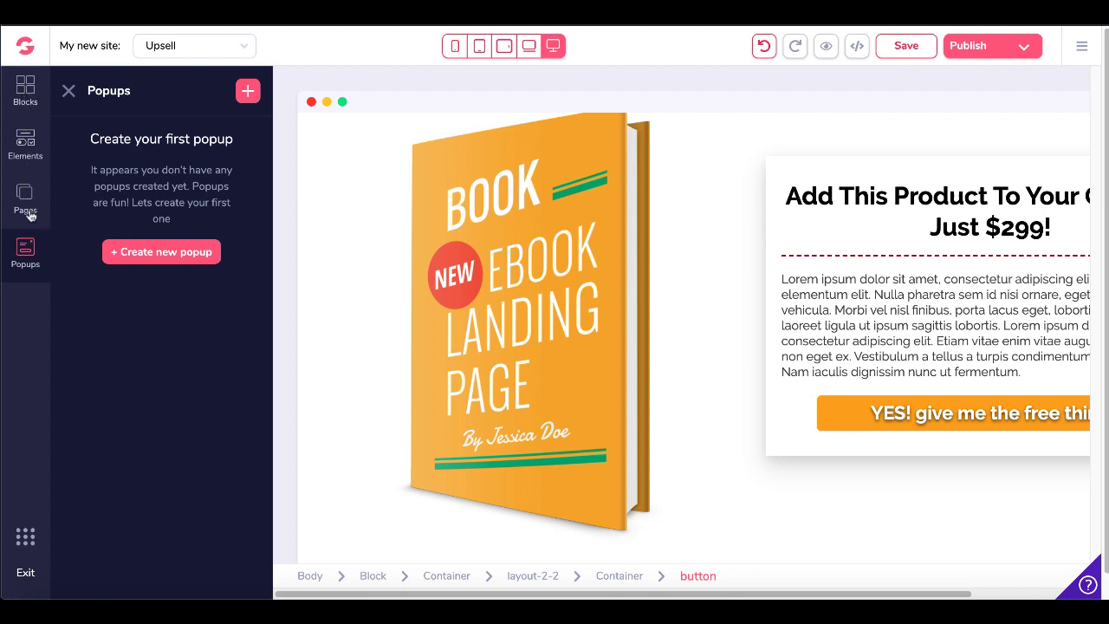
{"action": "left_click", "coordinate": [164, 252]}
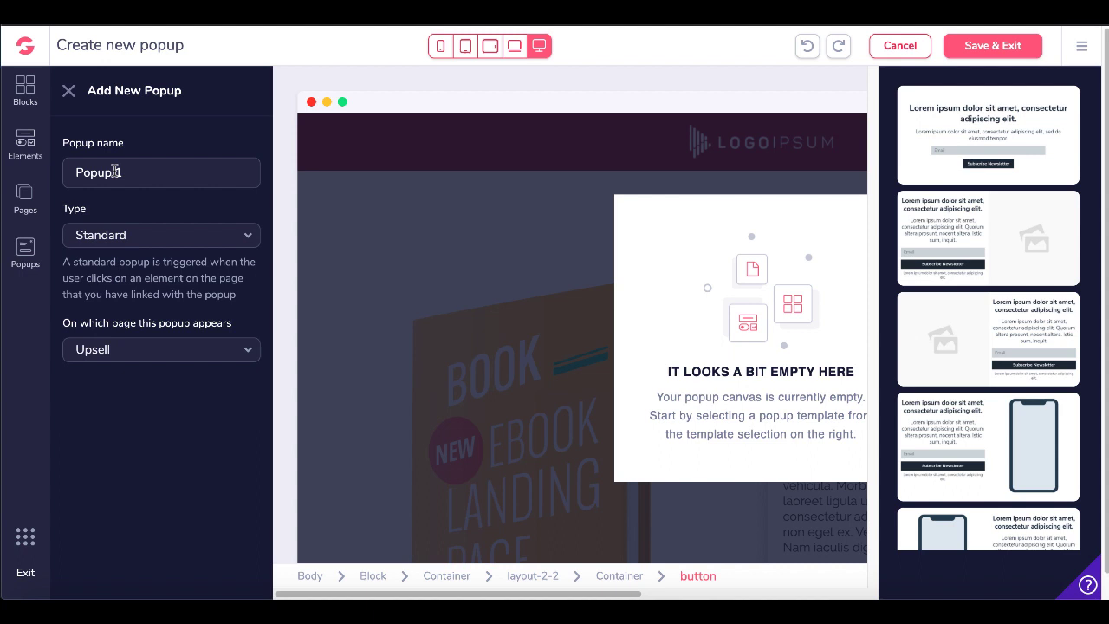
Step: Keep the popup type Standard and apply the text-left, image-right newsletter sign-up template
{"action": "left_click", "coordinate": [148, 243]}
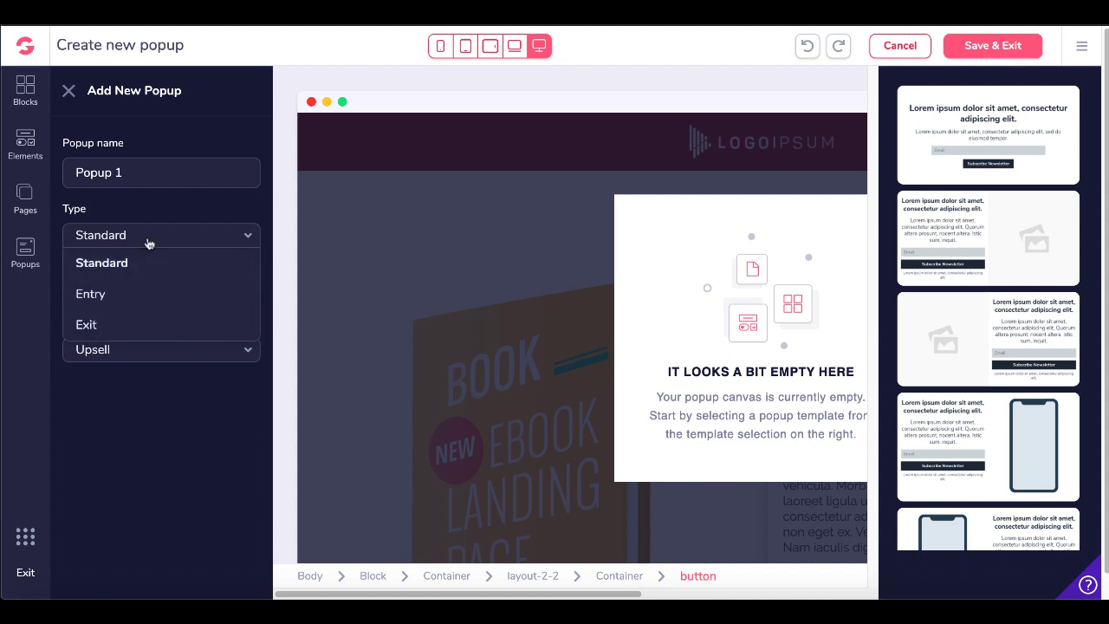
{"action": "left_click", "coordinate": [121, 265]}
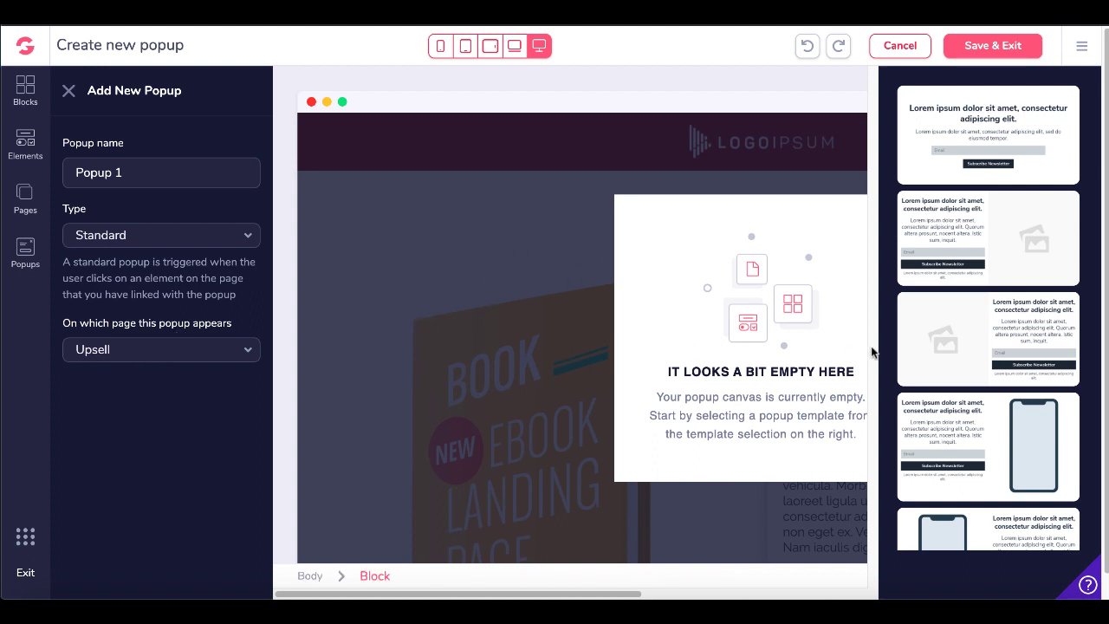
{"action": "scroll", "coordinate": [953, 355], "scroll_direction": "down", "scroll_amount": 2}
{"action": "scroll", "coordinate": [952, 356], "scroll_direction": "down", "scroll_amount": 2}
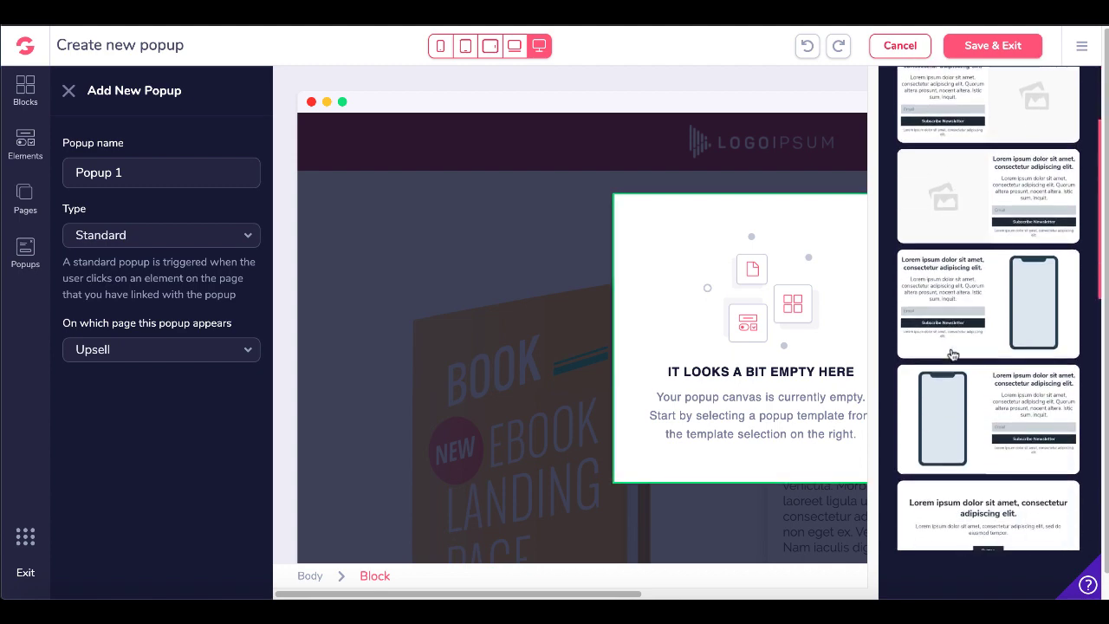
{"action": "scroll", "coordinate": [953, 355], "scroll_direction": "down", "scroll_amount": 2}
{"action": "scroll", "coordinate": [952, 354], "scroll_direction": "down", "scroll_amount": 2}
{"action": "scroll", "coordinate": [951, 352], "scroll_direction": "down", "scroll_amount": 2}
{"action": "scroll", "coordinate": [951, 348], "scroll_direction": "down", "scroll_amount": 2}
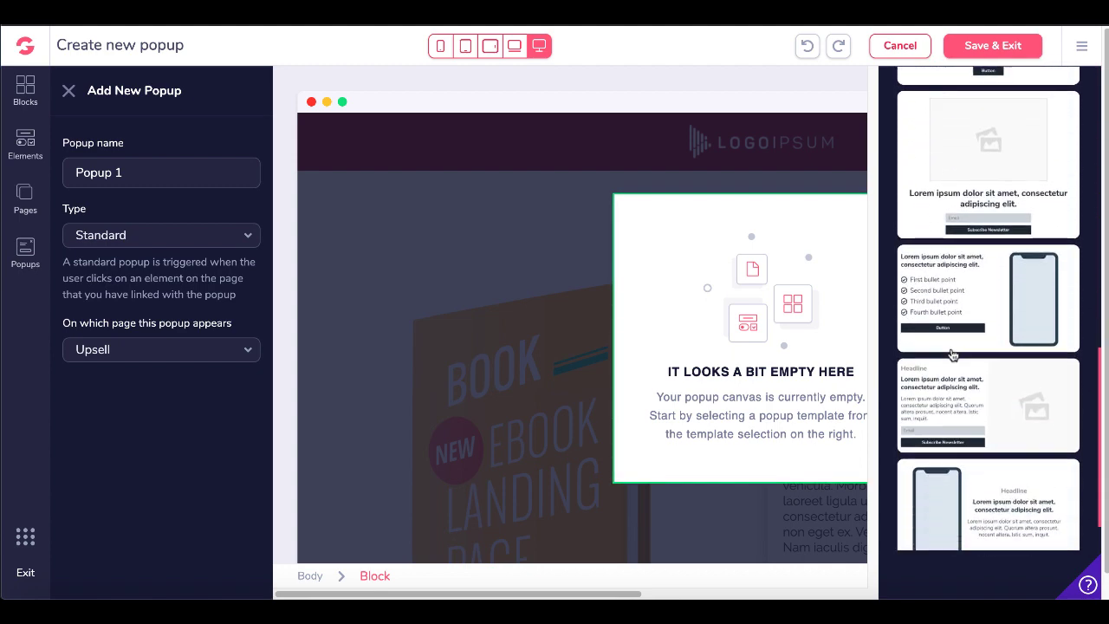
{"action": "scroll", "coordinate": [952, 351], "scroll_direction": "down", "scroll_amount": 2}
{"action": "scroll", "coordinate": [952, 354], "scroll_direction": "down", "scroll_amount": 2}
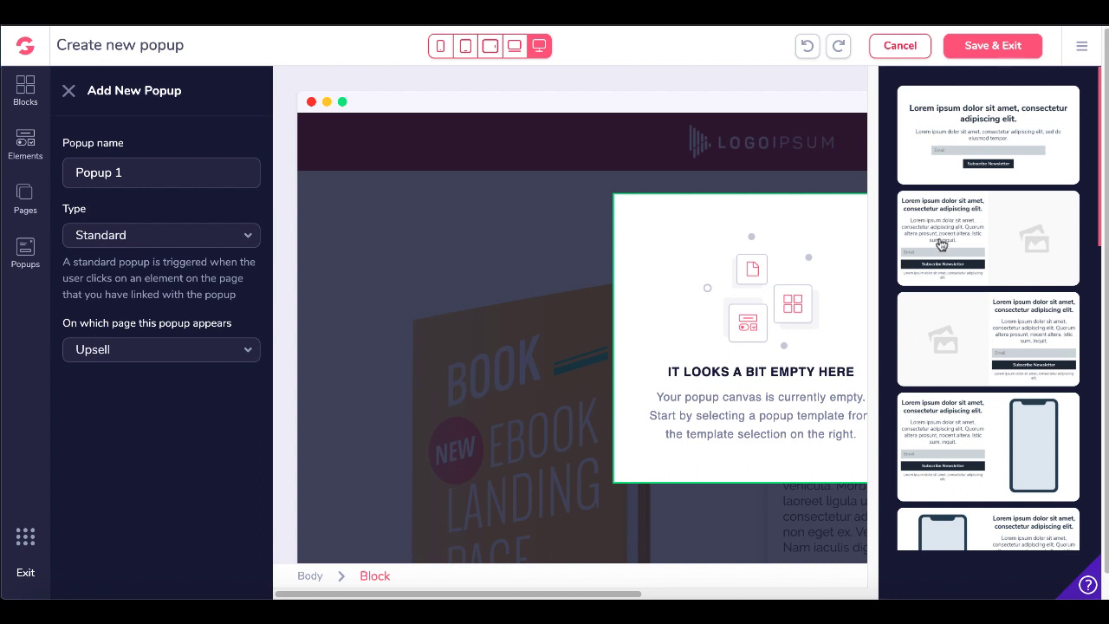
{"action": "left_click", "coordinate": [935, 242]}
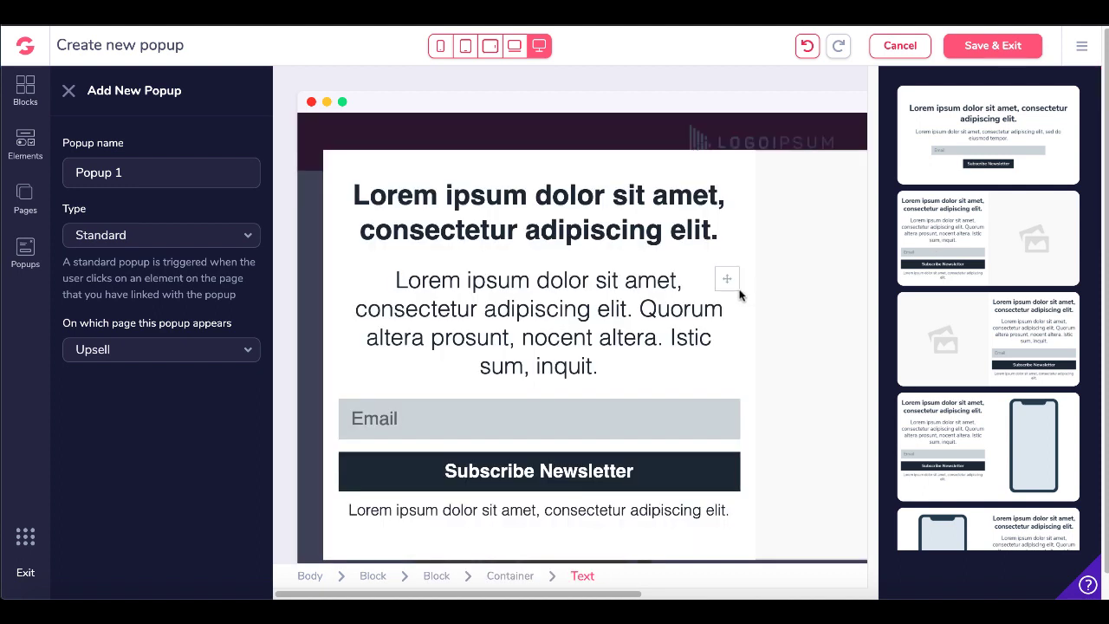
Step: Relabel the Subscribe Newsletter button 'Get Free Thing', keeping its Submit action
{"action": "left_click", "coordinate": [737, 293]}
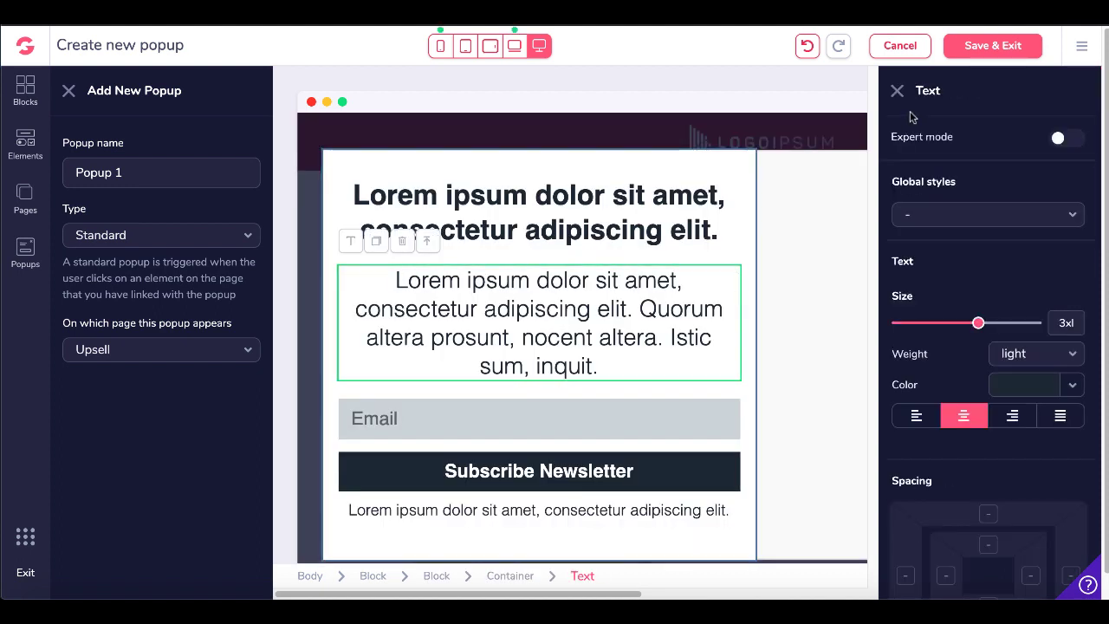
{"action": "left_click", "coordinate": [662, 472]}
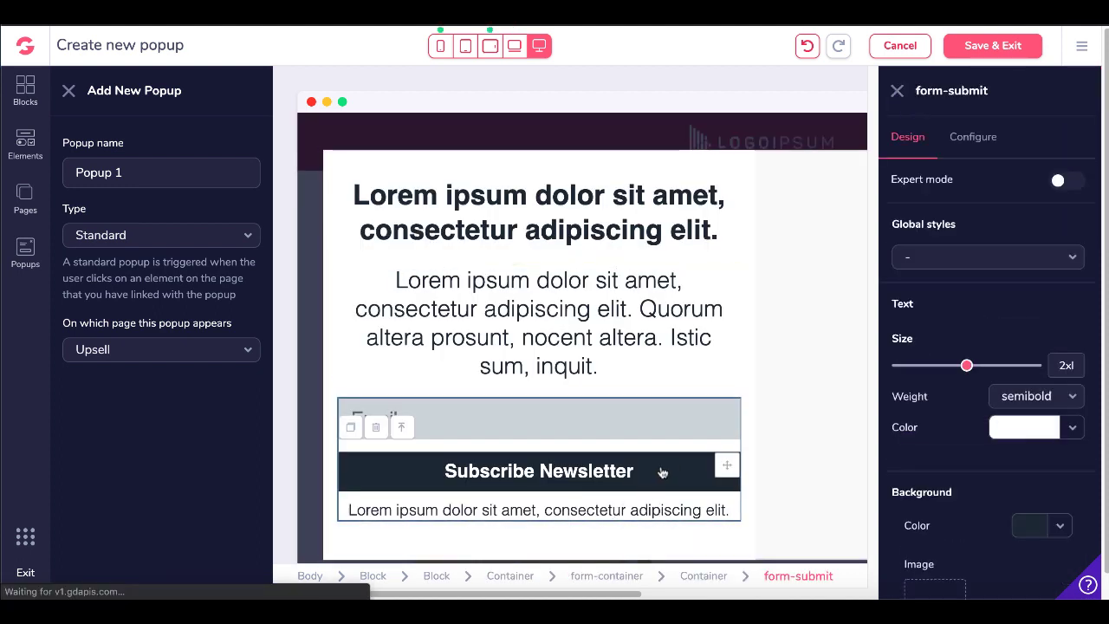
{"action": "left_click", "coordinate": [970, 139]}
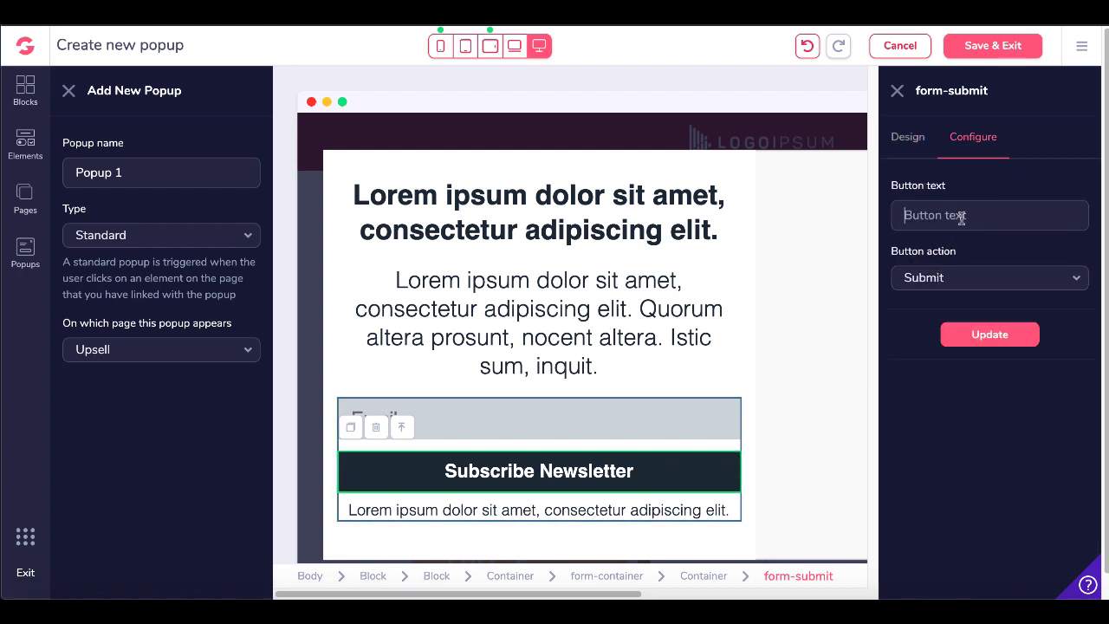
{"action": "left_click", "coordinate": [961, 217]}
{"action": "type", "text": "Get Free "}
{"action": "type", "text": "Thing"}
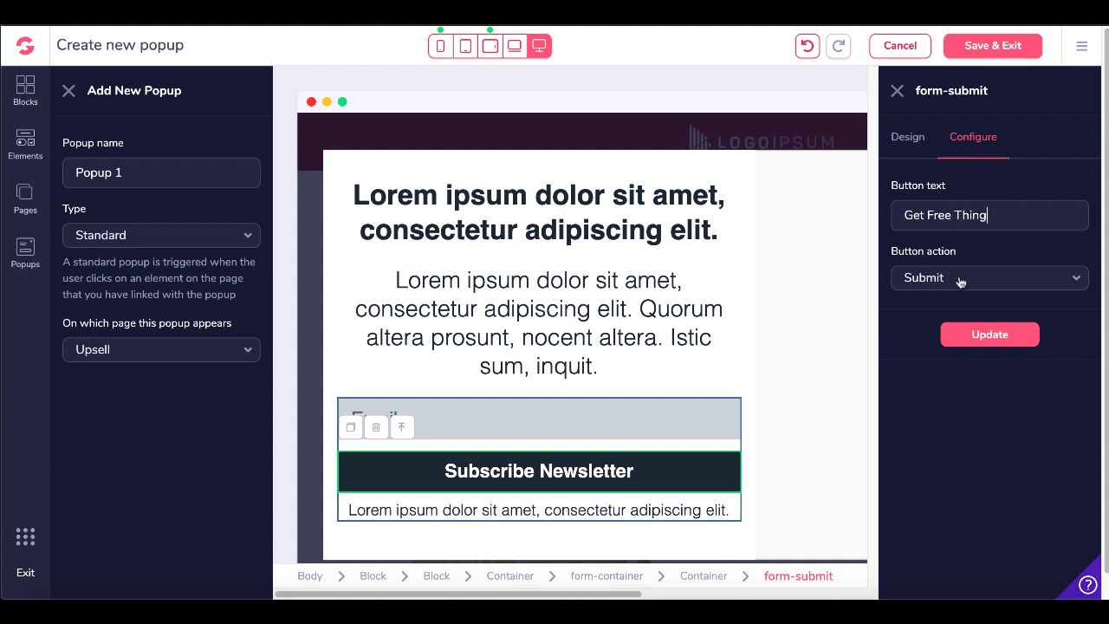
{"action": "left_click", "coordinate": [960, 281]}
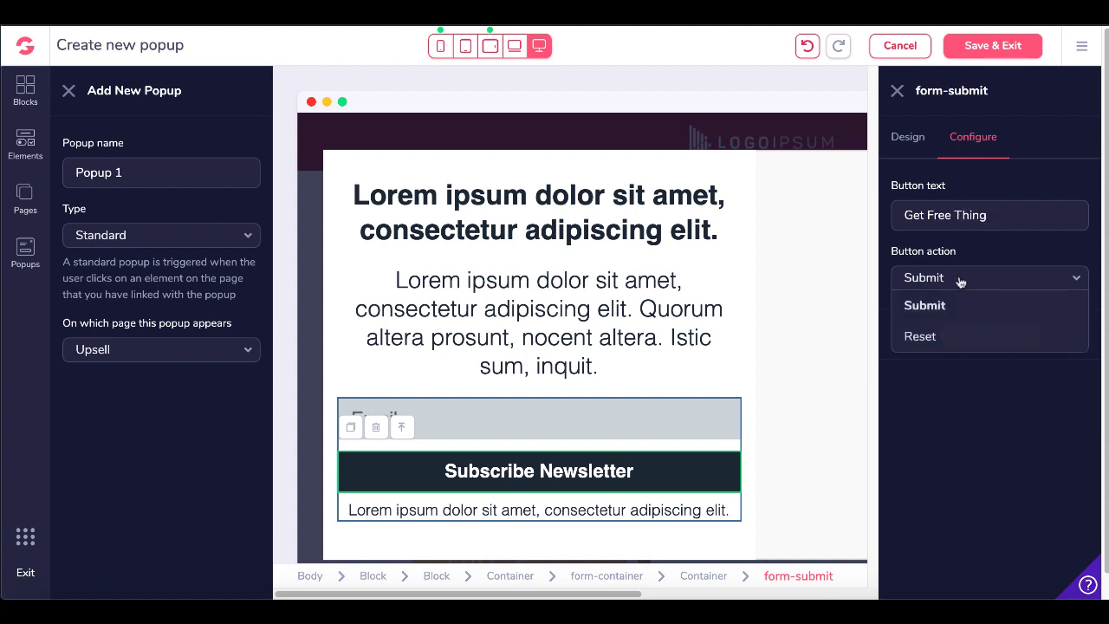
{"action": "left_click", "coordinate": [945, 301]}
{"action": "left_click", "coordinate": [989, 350]}
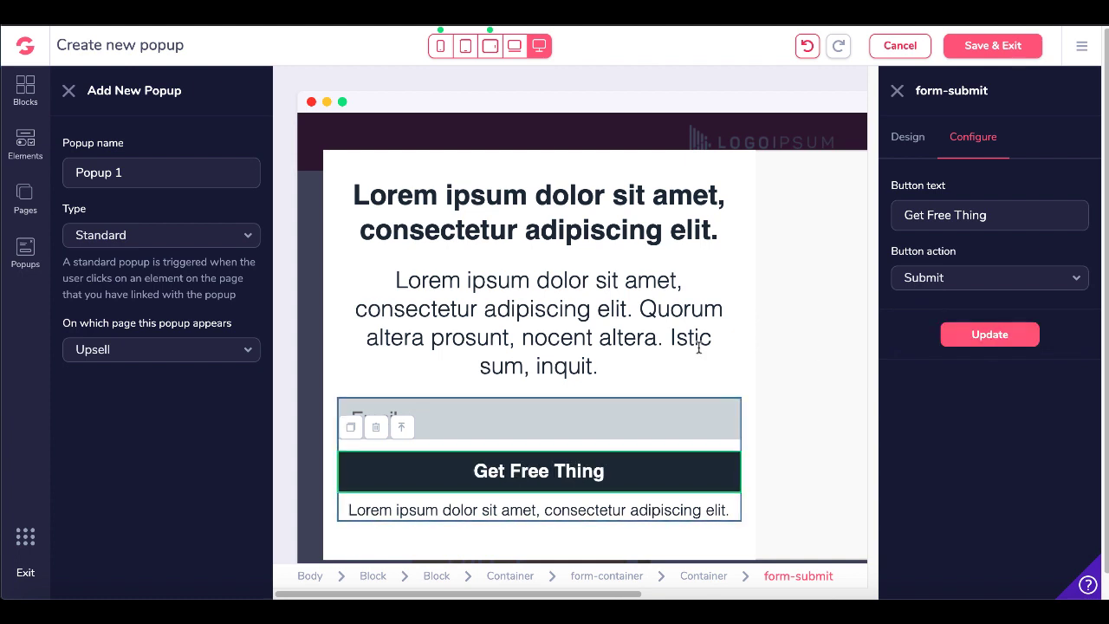
Step: Set the Email field's ID and name to 'email' with a cannot-be-empty validation rule
{"action": "left_click", "coordinate": [426, 414]}
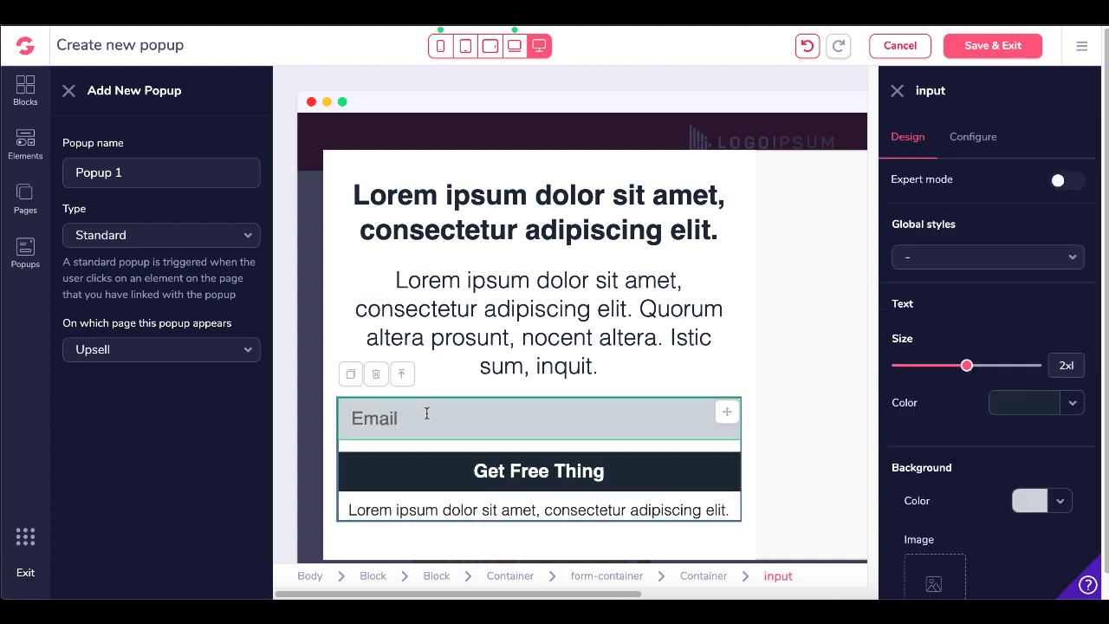
{"action": "left_click", "coordinate": [971, 137]}
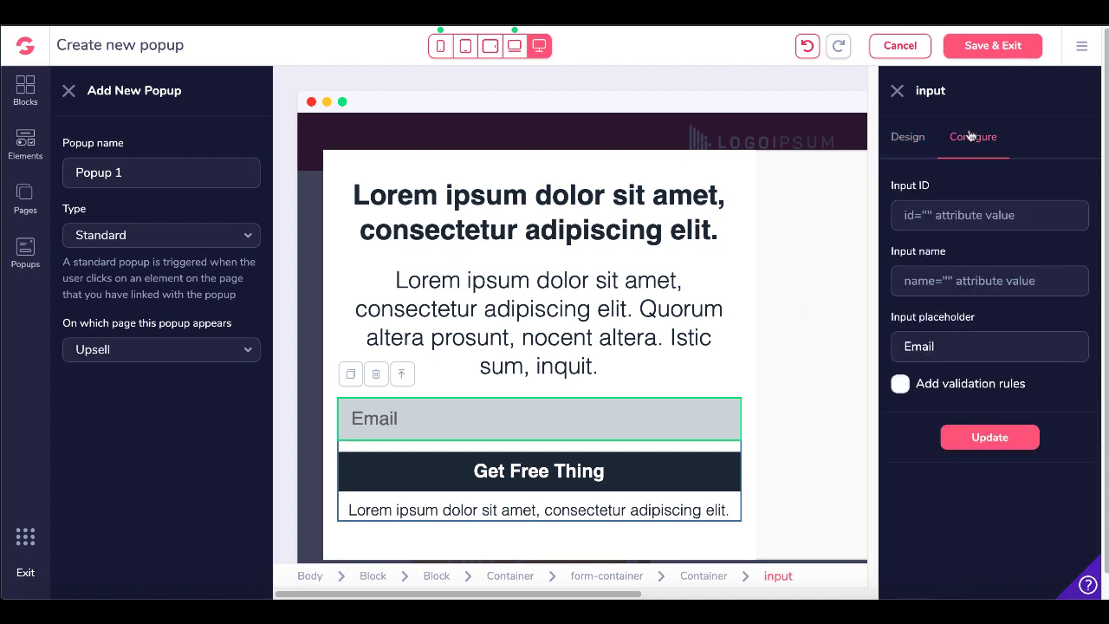
{"action": "left_click", "coordinate": [915, 215]}
{"action": "type", "text": "email"}
{"action": "left_click", "coordinate": [915, 281]}
{"action": "type", "text": "e"}
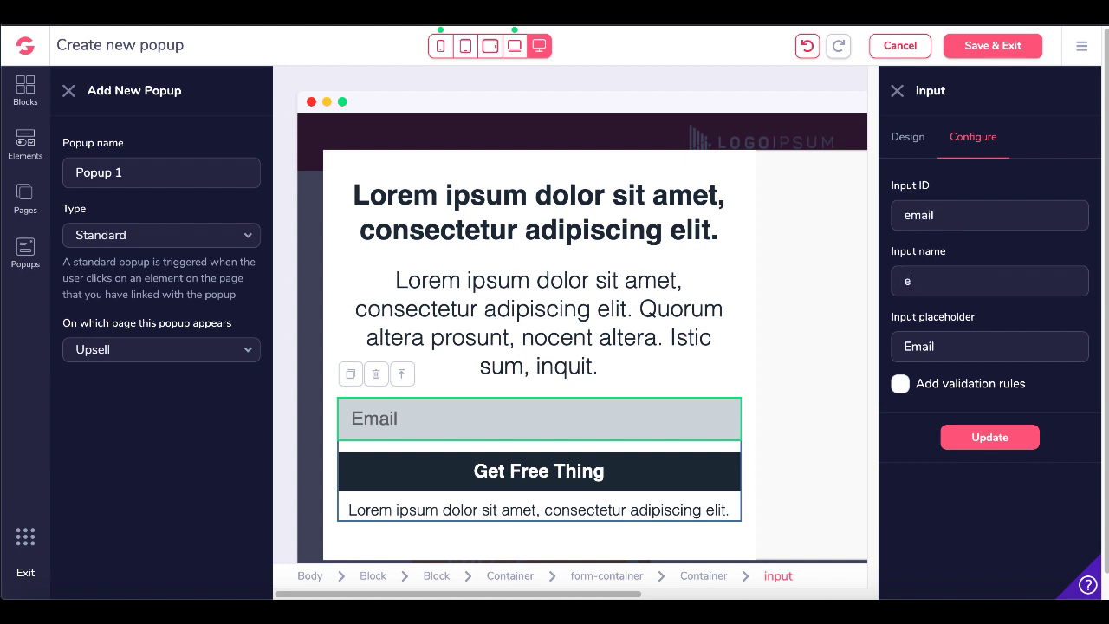
{"action": "type", "text": "mail"}
{"action": "left_click", "coordinate": [902, 385]}
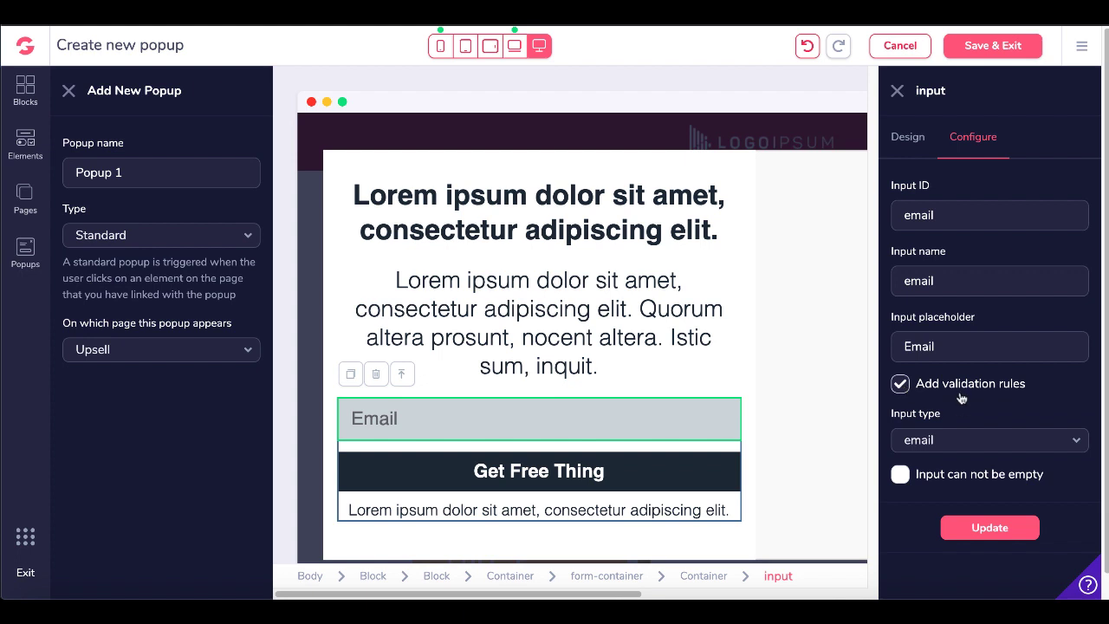
{"action": "left_click", "coordinate": [901, 477]}
{"action": "left_click", "coordinate": [960, 530]}
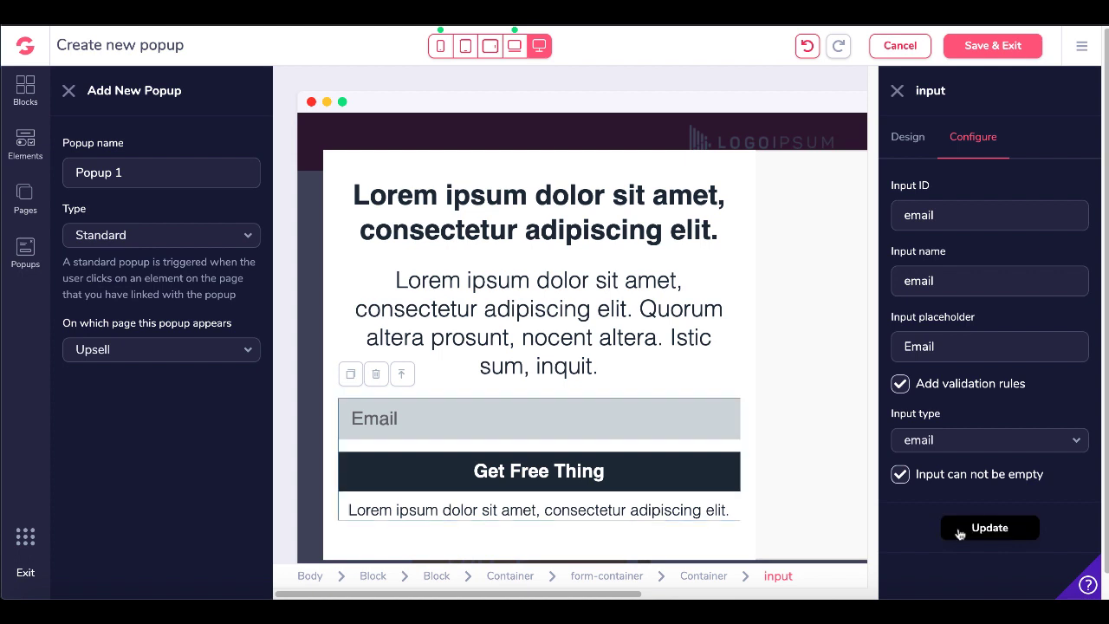
{"action": "left_click", "coordinate": [899, 93]}
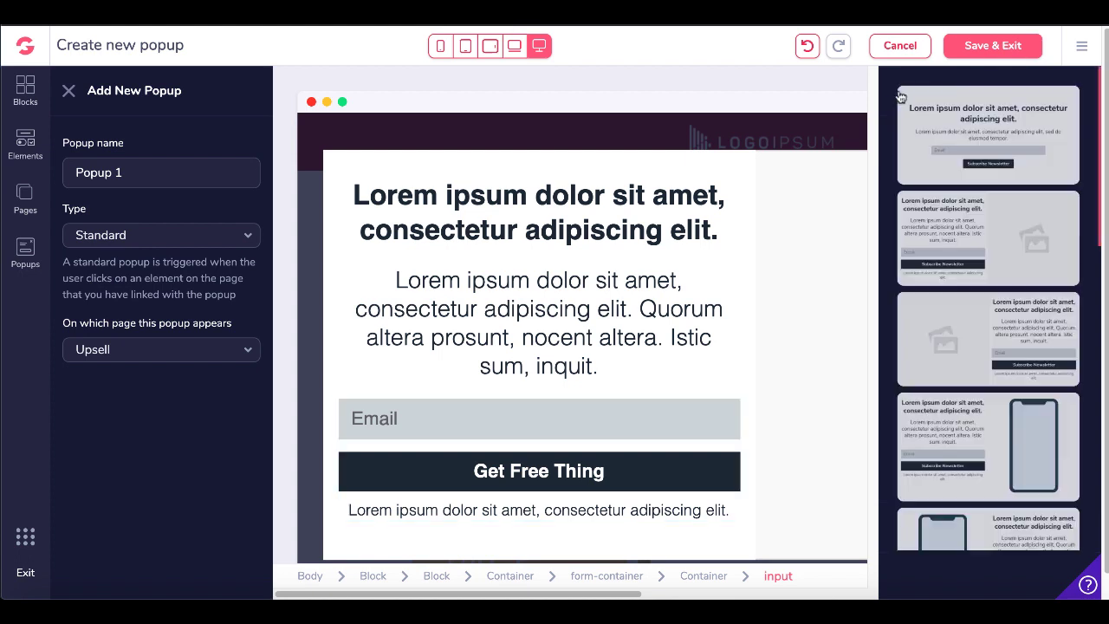
{"action": "left_click", "coordinate": [718, 364]}
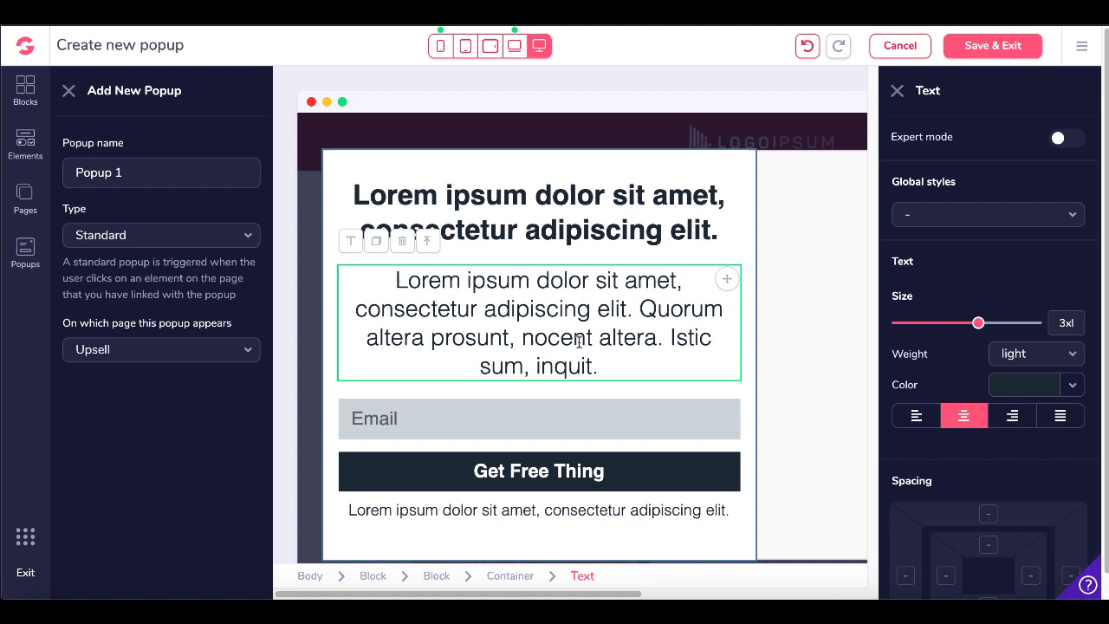
Step: Save Popup 1 and return to the Upsell page
{"action": "left_click", "coordinate": [982, 48]}
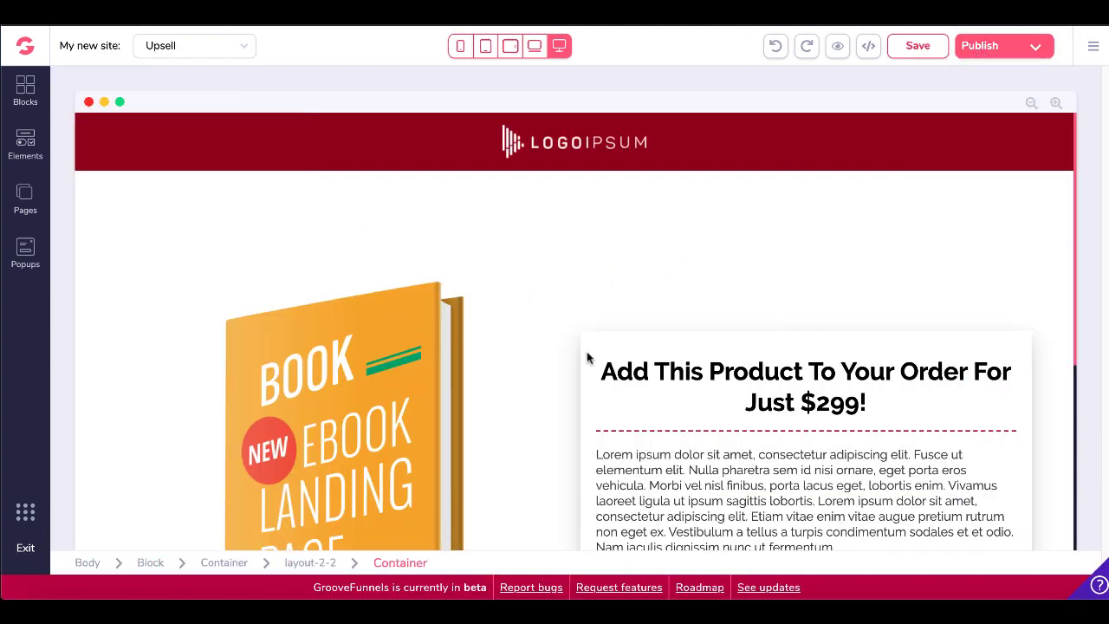
{"action": "scroll", "coordinate": [586, 353], "scroll_direction": "down", "scroll_amount": 1}
{"action": "scroll", "coordinate": [587, 353], "scroll_direction": "down", "scroll_amount": 2}
{"action": "scroll", "coordinate": [587, 352], "scroll_direction": "down", "scroll_amount": 1}
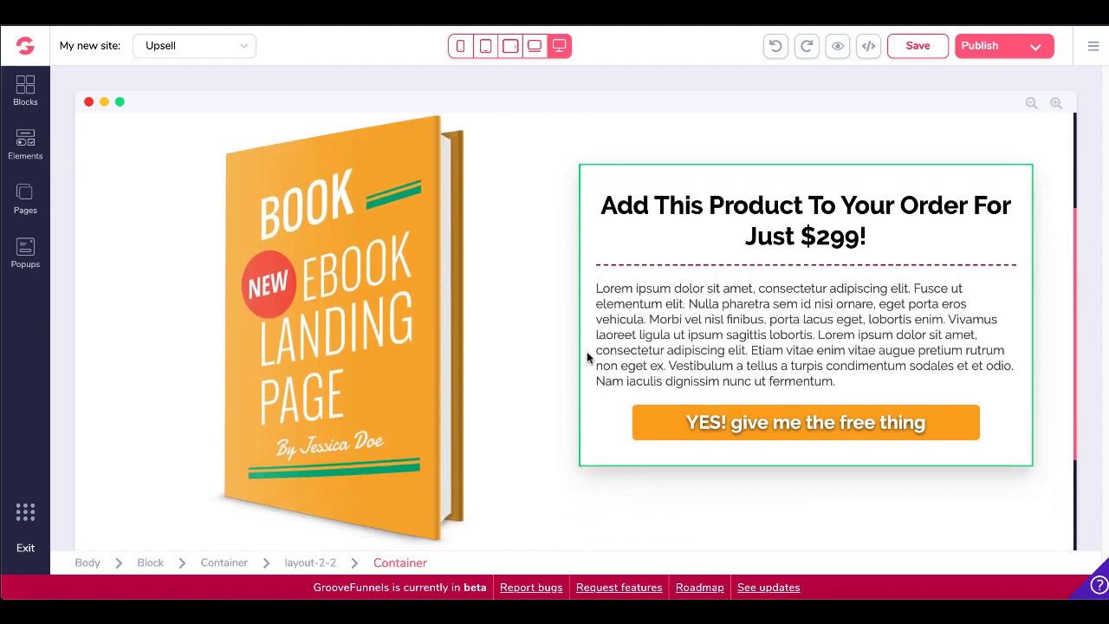
Step: Link the orange free-thing button to Popup 1 and save the page
{"action": "left_click", "coordinate": [644, 417]}
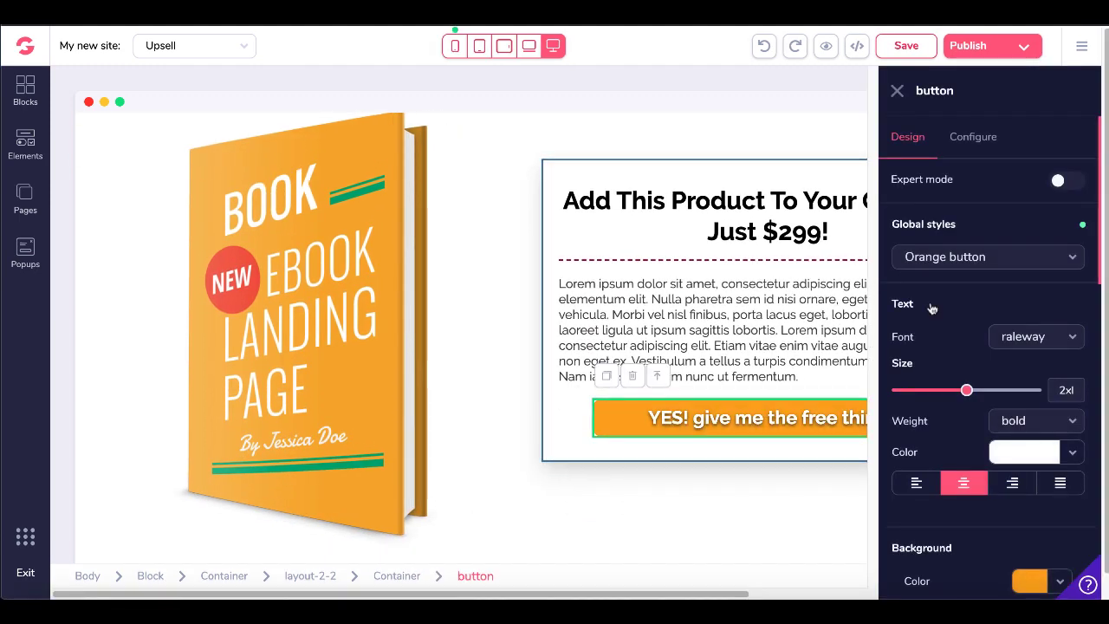
{"action": "left_click", "coordinate": [973, 146]}
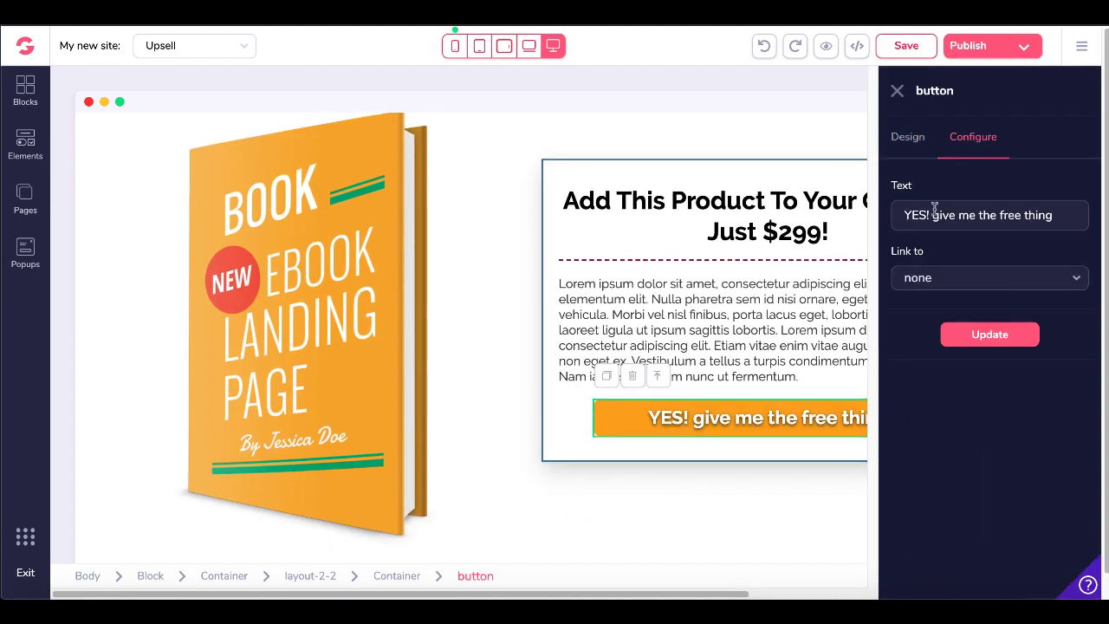
{"action": "left_click", "coordinate": [924, 279]}
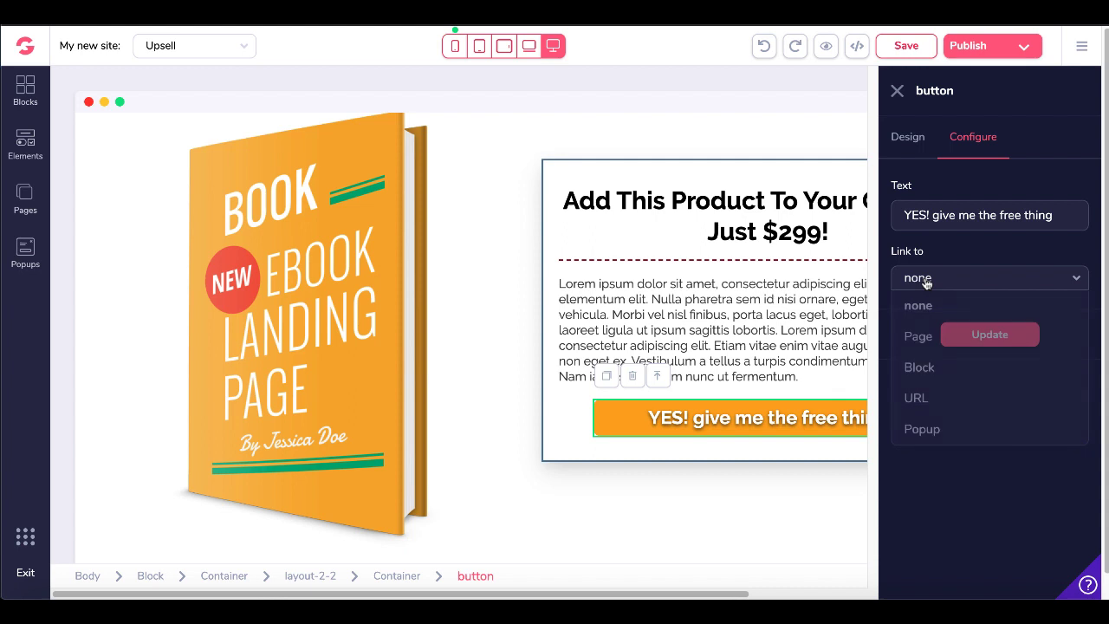
{"action": "left_click", "coordinate": [922, 429]}
{"action": "left_click", "coordinate": [926, 345]}
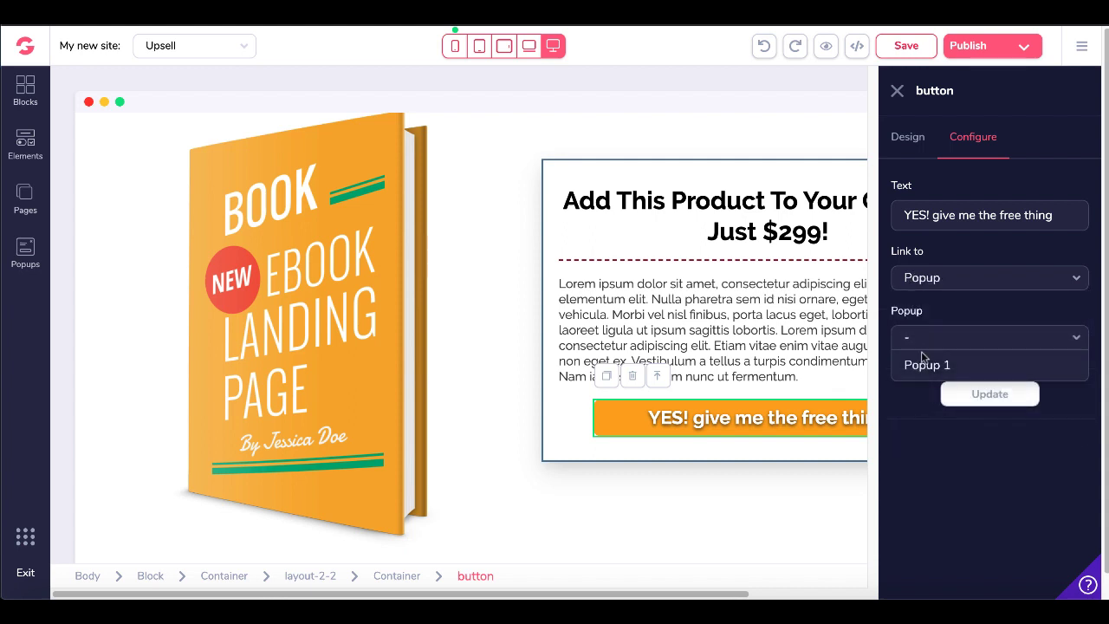
{"action": "left_click", "coordinate": [922, 365]}
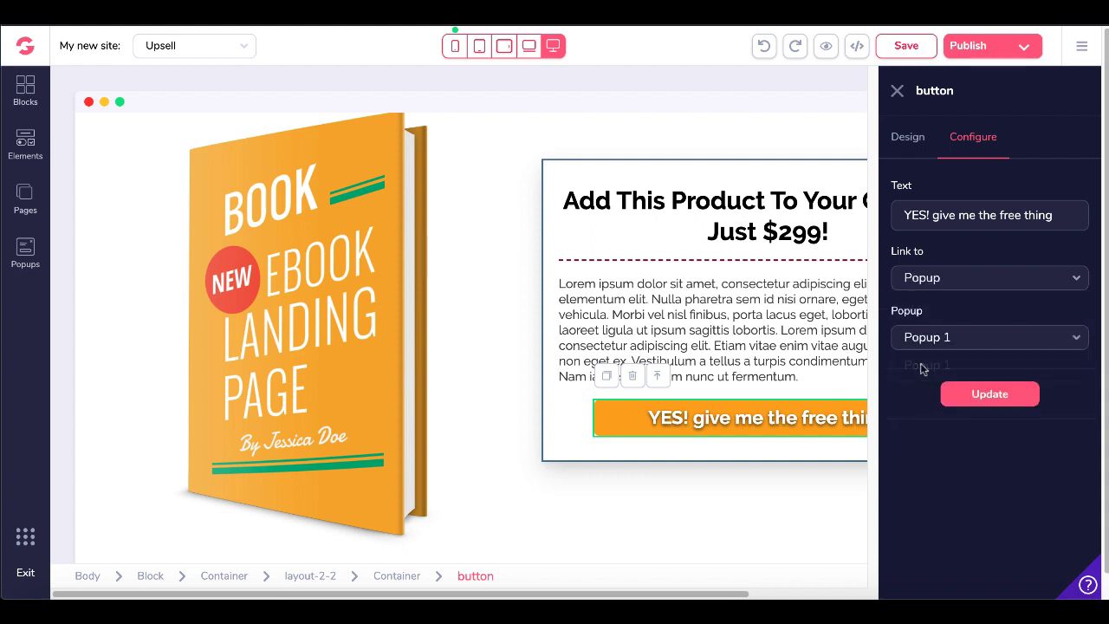
{"action": "left_click", "coordinate": [966, 395]}
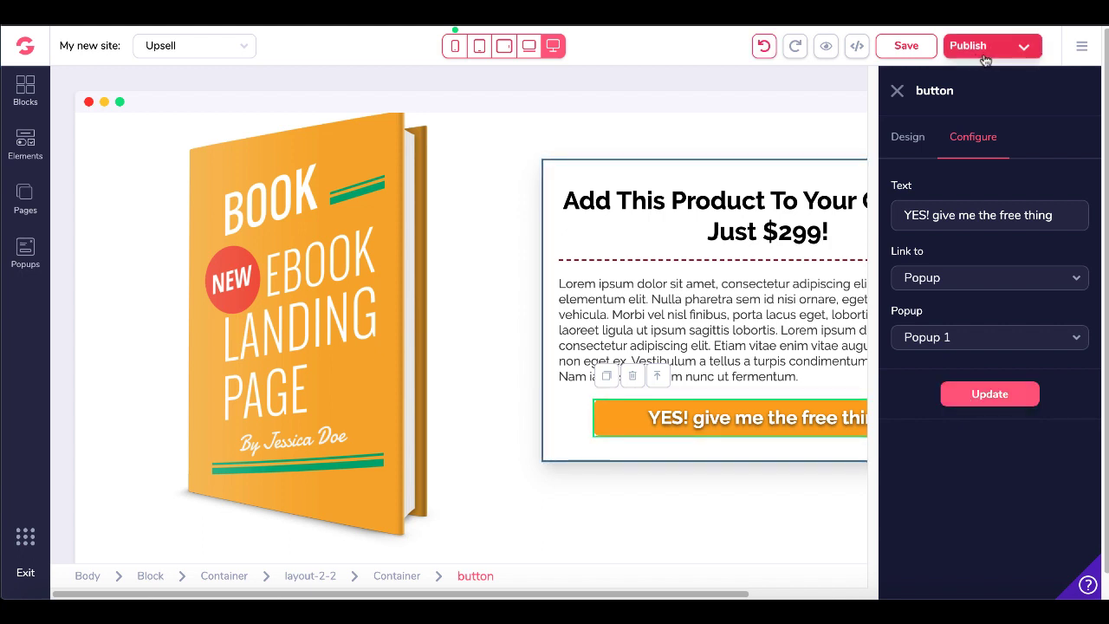
{"action": "left_click", "coordinate": [926, 52]}
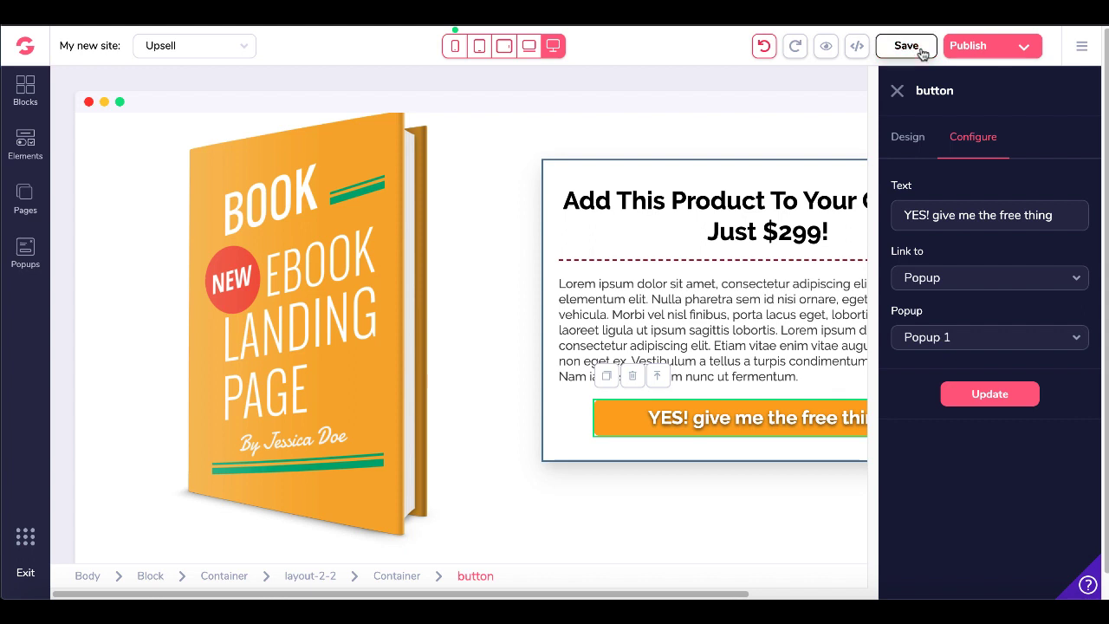
{"action": "left_click", "coordinate": [1031, 48]}
Step: Publish the page as 'freepage' on the groovepages.com subdomain and open it in a new tab
{"action": "left_click", "coordinate": [901, 176]}
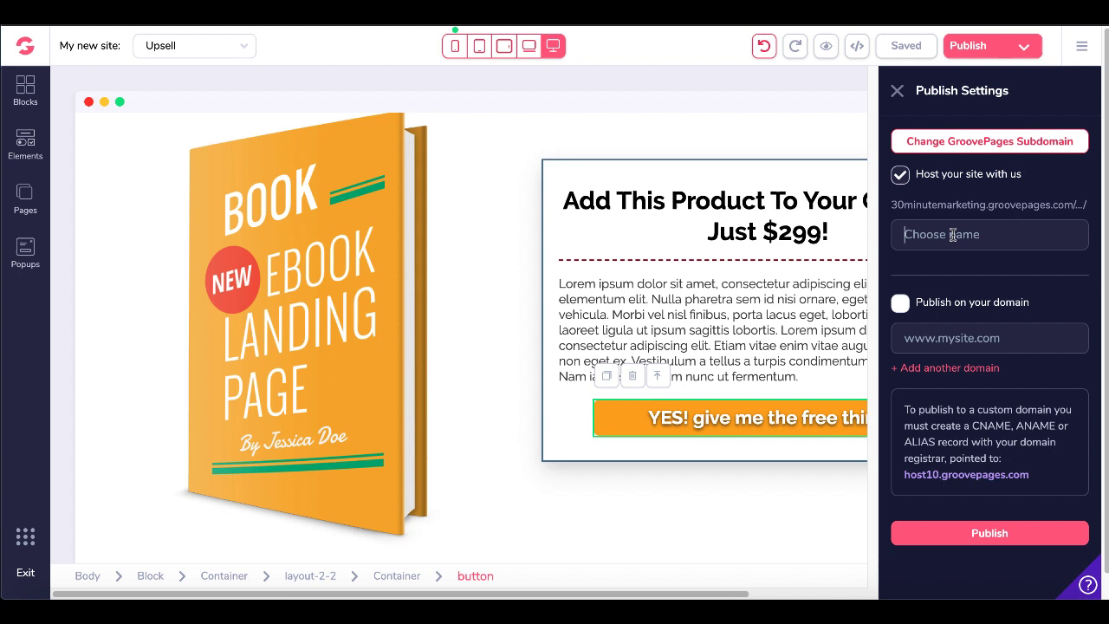
{"action": "type", "text": "freepage"}
{"action": "left_click", "coordinate": [968, 542]}
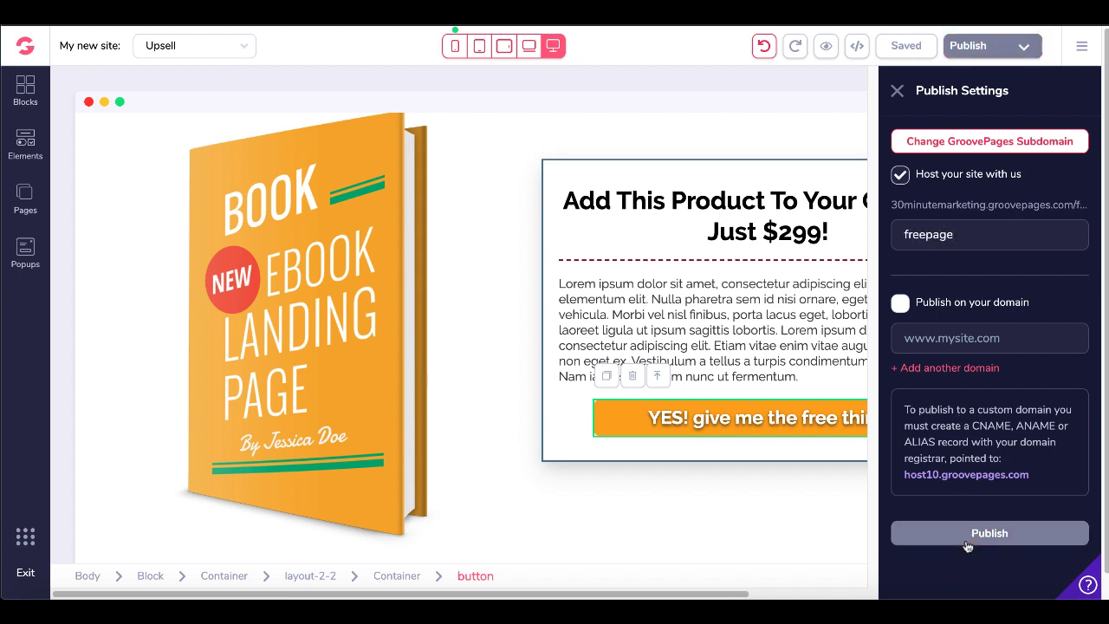
{"action": "right_click", "coordinate": [909, 206]}
{"action": "left_click", "coordinate": [862, 210]}
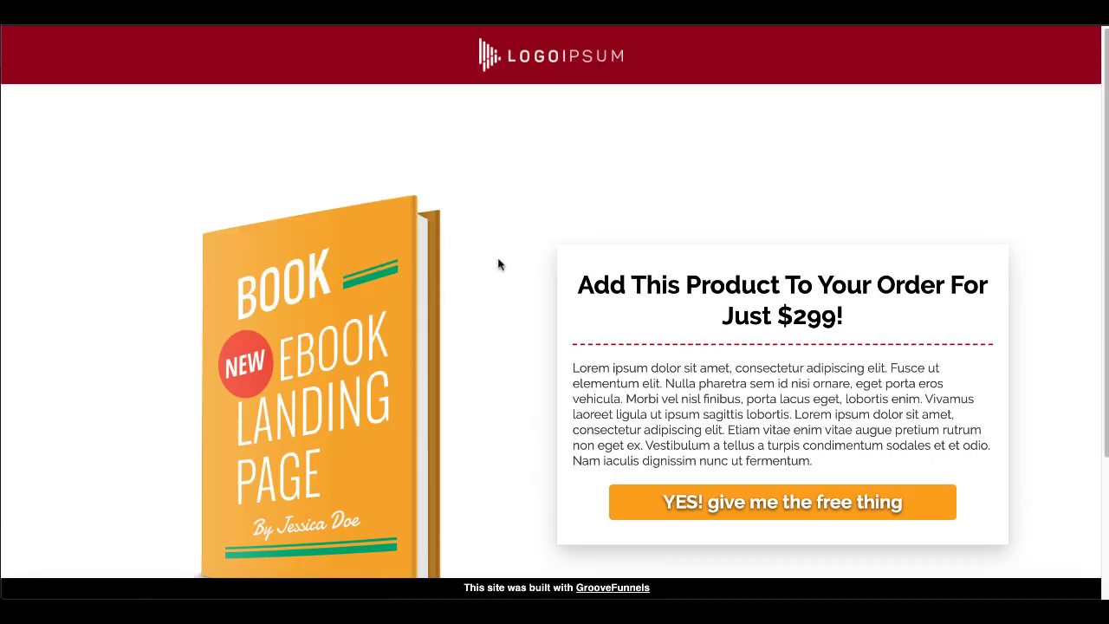
Step: On the live page, open the email opt-in popup from the free-thing button
{"action": "scroll", "coordinate": [499, 265], "scroll_direction": "down", "scroll_amount": 1}
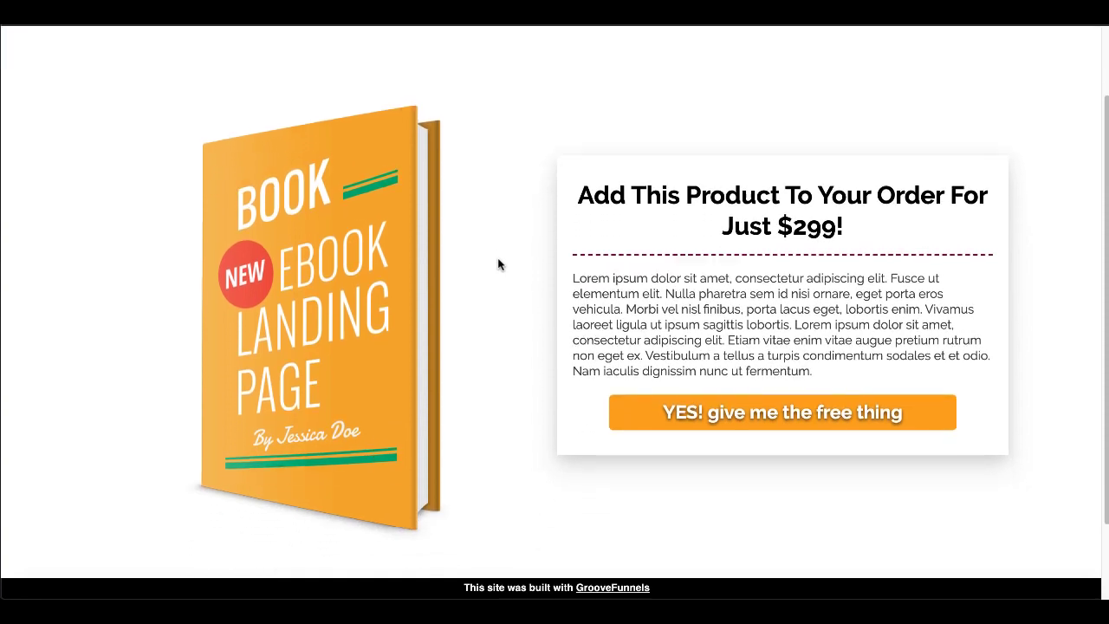
{"action": "scroll", "coordinate": [428, 330], "scroll_direction": "down", "scroll_amount": 1}
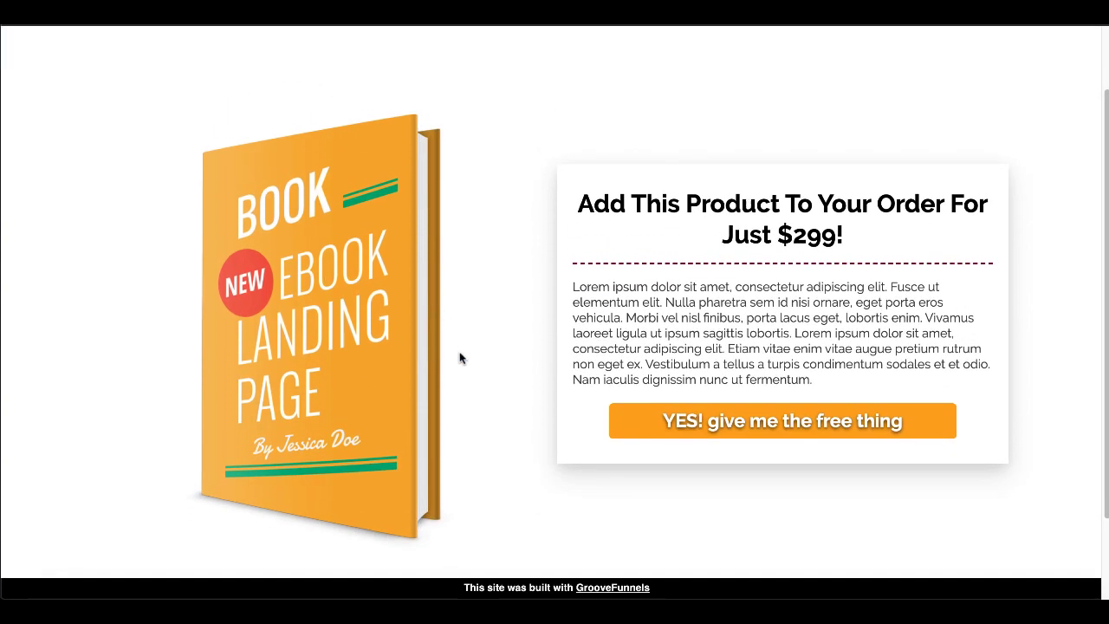
{"action": "left_click", "coordinate": [614, 428]}
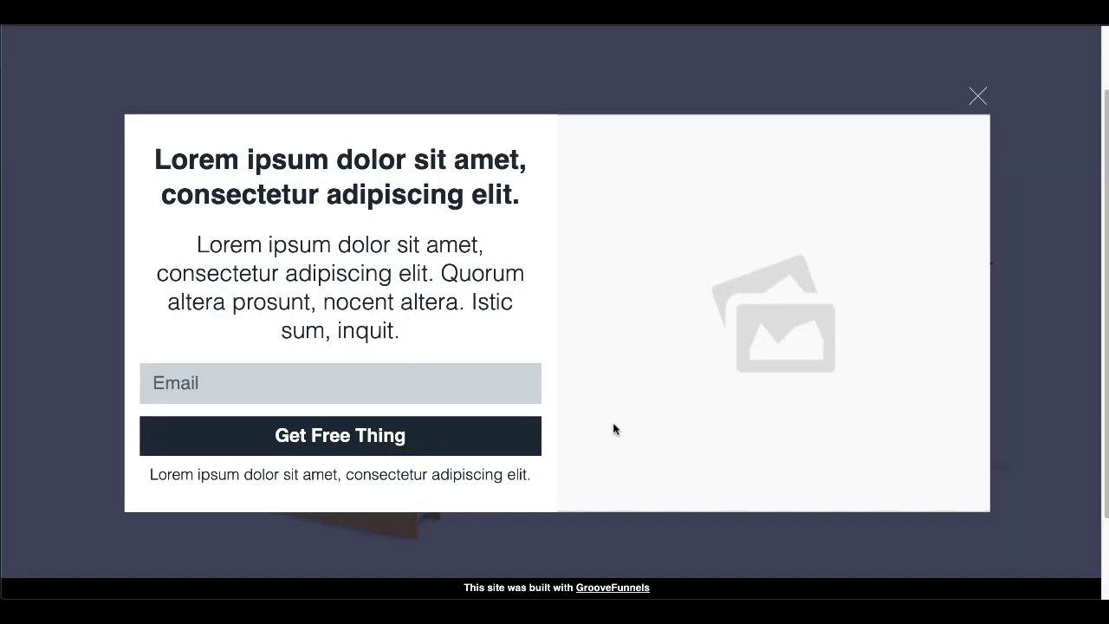
Step: Enter a test email address in the popup and submit it with Get Free Thing
{"action": "left_click", "coordinate": [163, 382]}
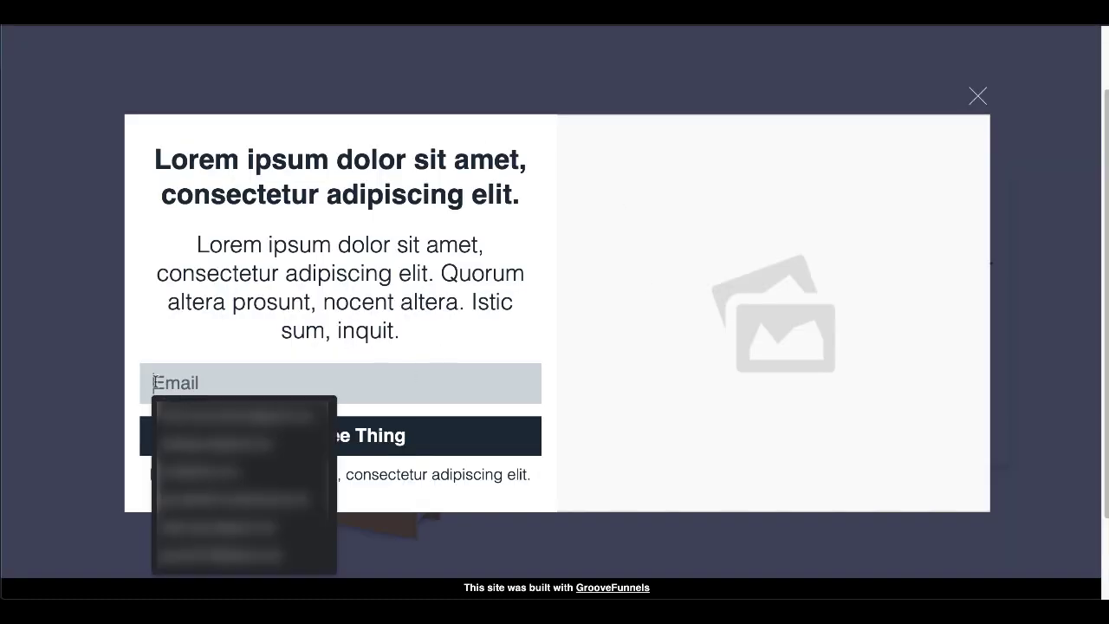
{"action": "type", "text": "email."}
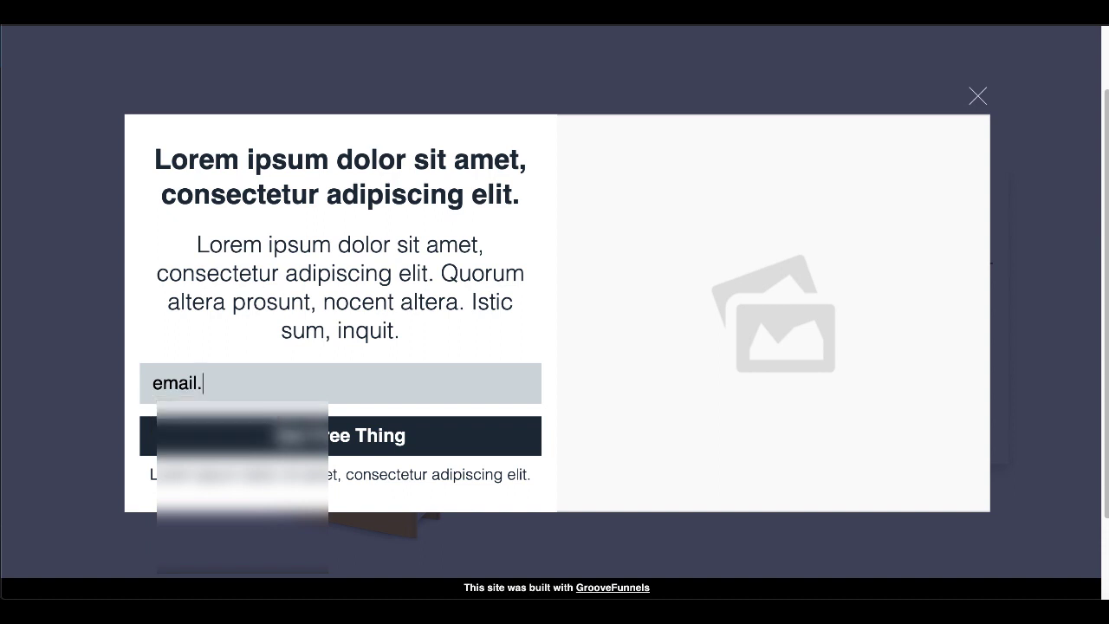
{"action": "key", "text": "BackSpace"}
{"action": "type", "text": "@e"}
{"action": "key", "text": "BackSpace"}
{"action": "type", "text": "m"}
{"action": "left_click", "coordinate": [157, 421]}
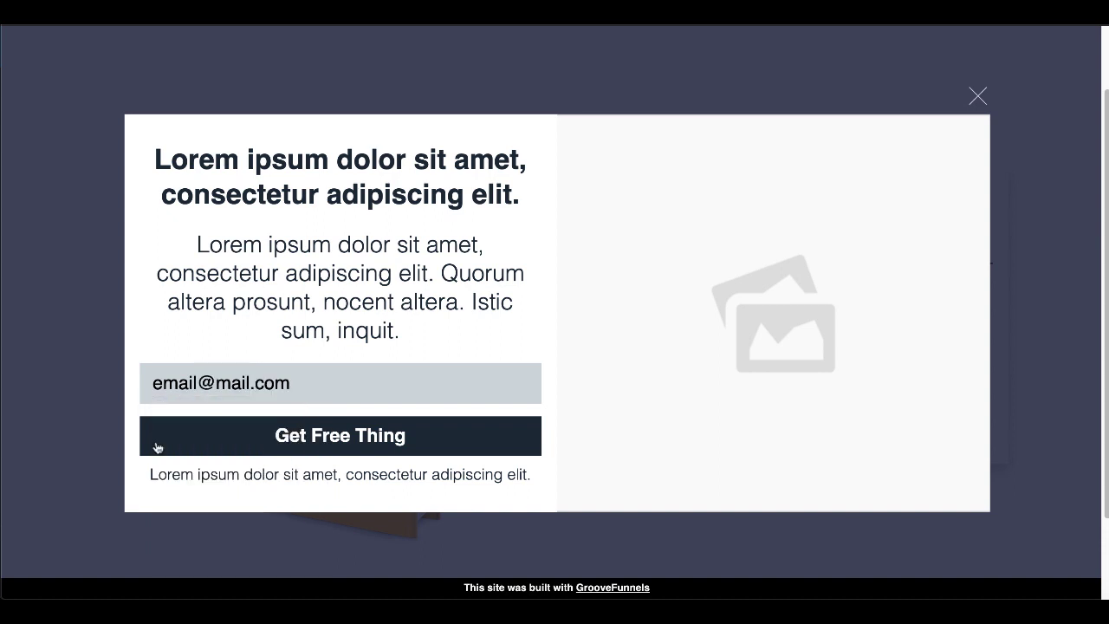
{"action": "left_click", "coordinate": [157, 447]}
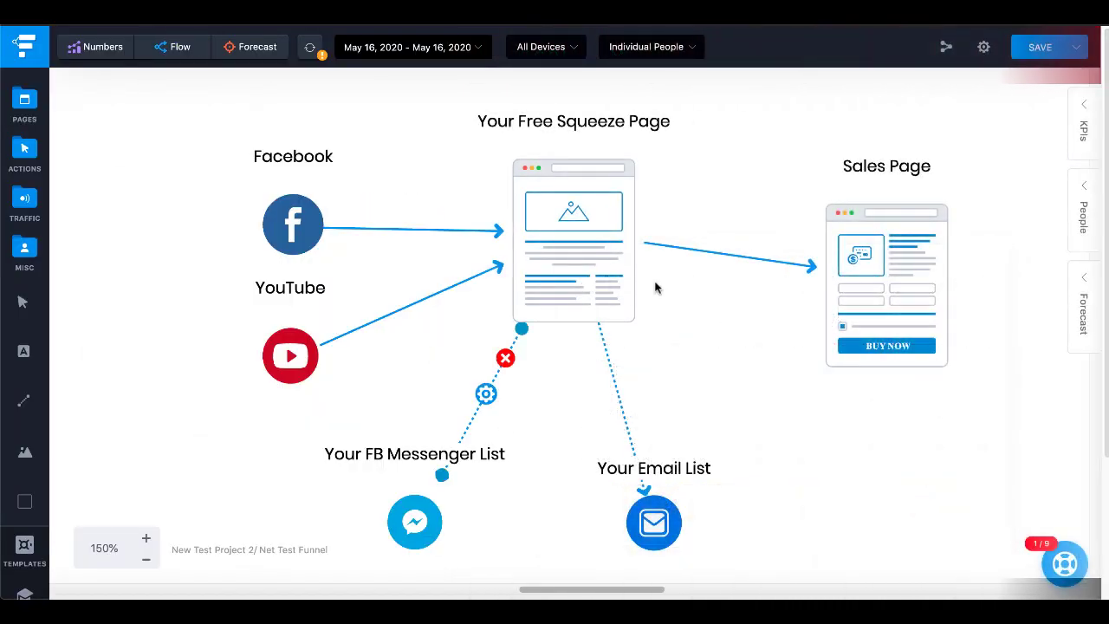
Step: Bring the Chrome window with the Upsell page's GroovePages editor back to the front
{"action": "left_click", "coordinate": [656, 288]}
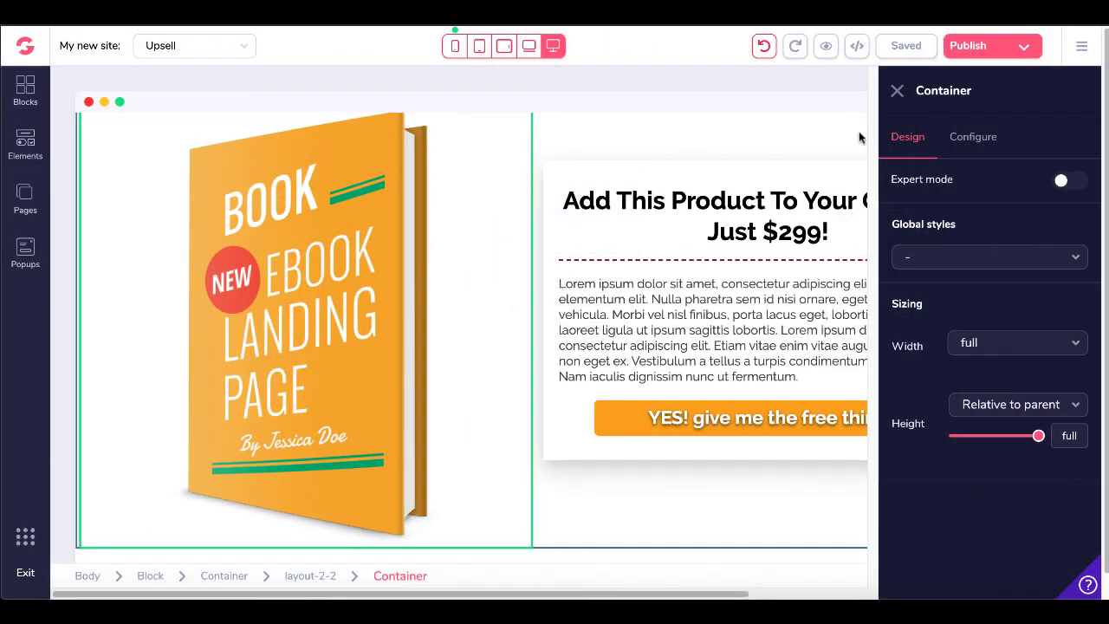
Step: Open Popup 1 and select its email form container to show its integration settings
{"action": "left_click", "coordinate": [896, 91]}
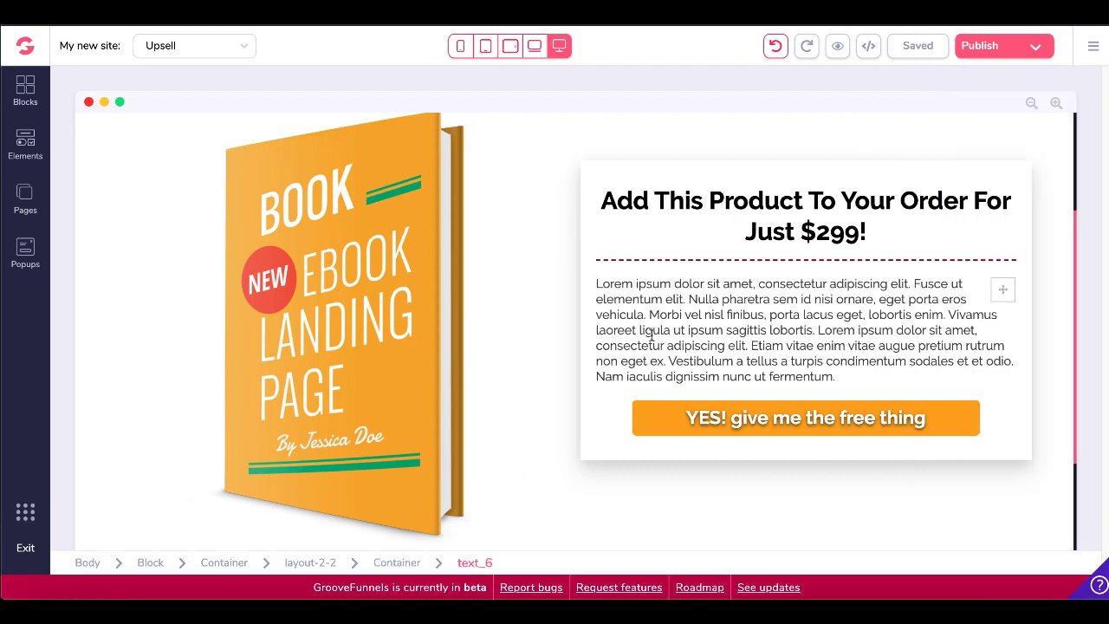
{"action": "left_click", "coordinate": [24, 249]}
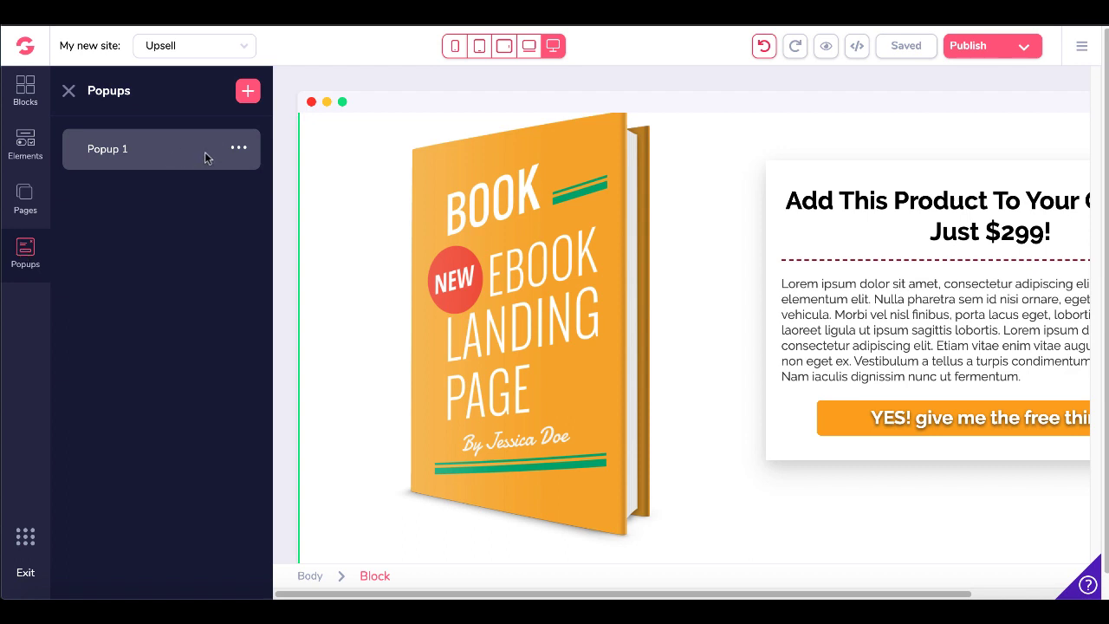
{"action": "left_click", "coordinate": [206, 154]}
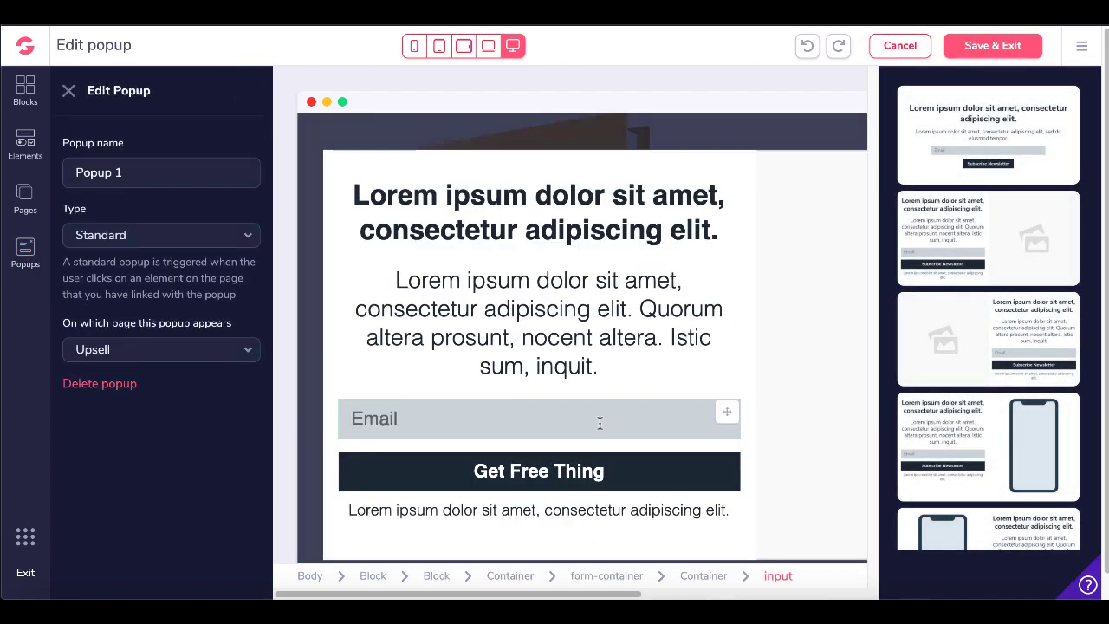
{"action": "left_click", "coordinate": [426, 406]}
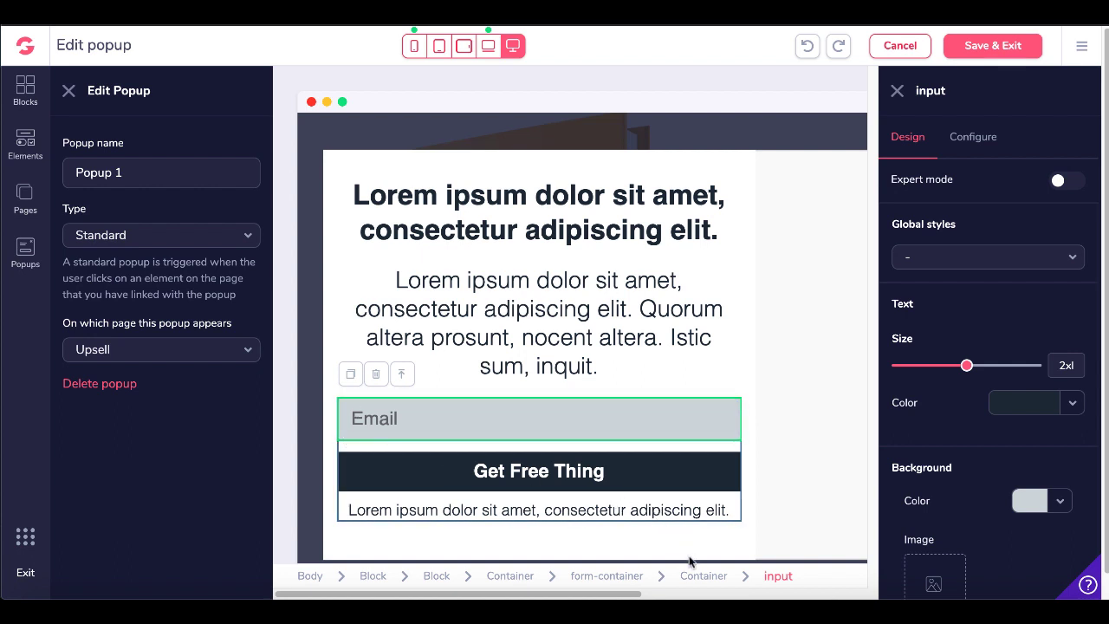
{"action": "left_click", "coordinate": [611, 576]}
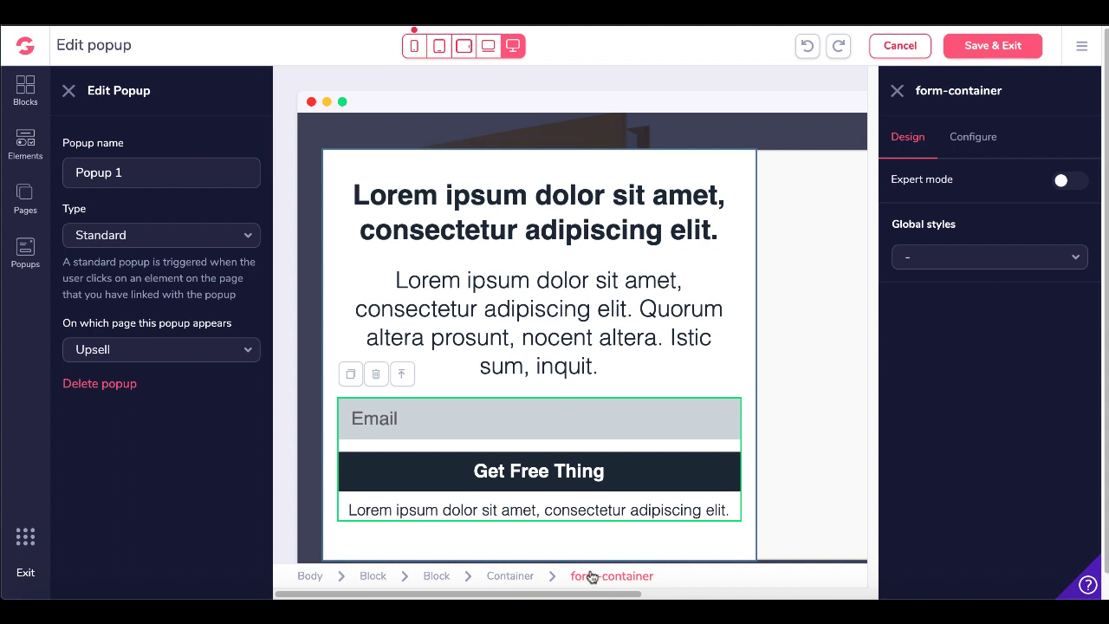
{"action": "mouse_move", "coordinate": [539, 419]}
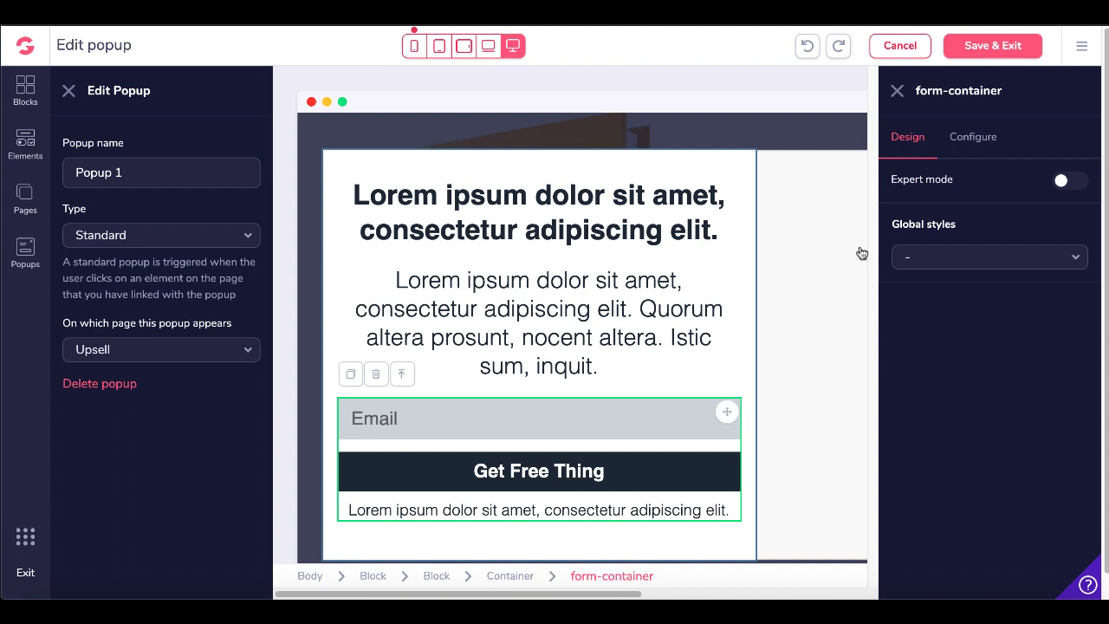
{"action": "left_click", "coordinate": [976, 139]}
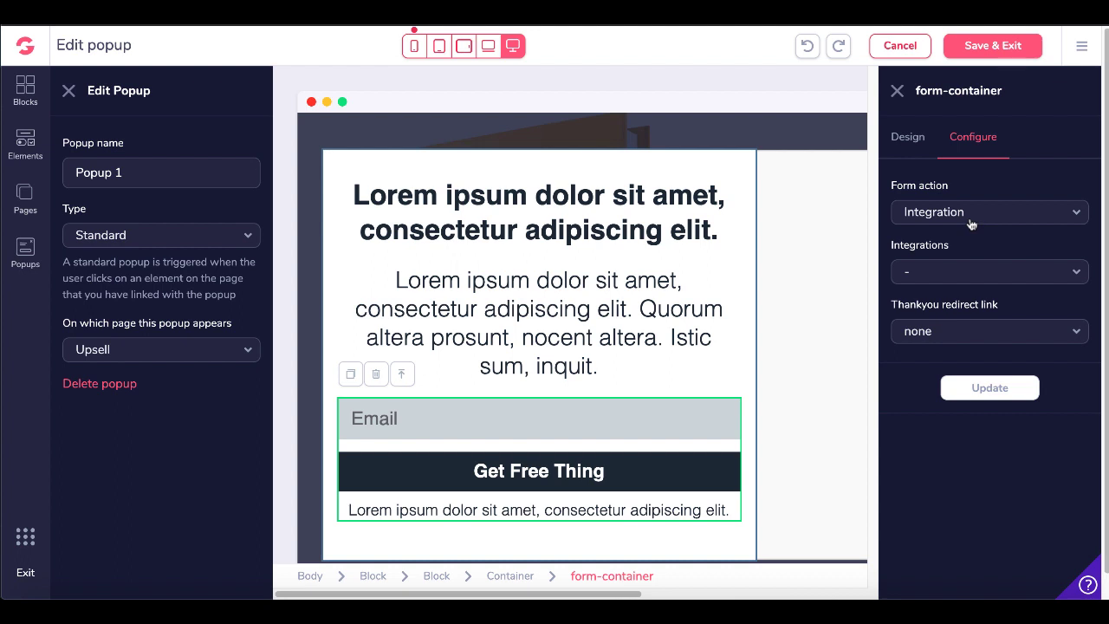
Step: Connect the popup form to the Aweber '30MM Landing Squeeze Page' list
{"action": "left_click", "coordinate": [970, 274]}
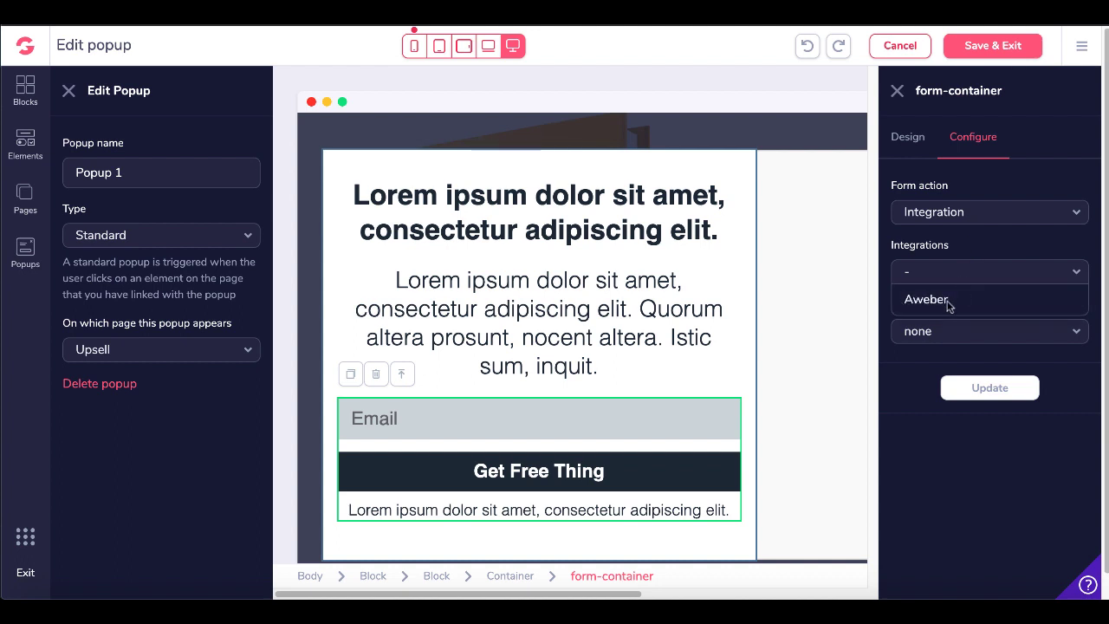
{"action": "left_click", "coordinate": [948, 303]}
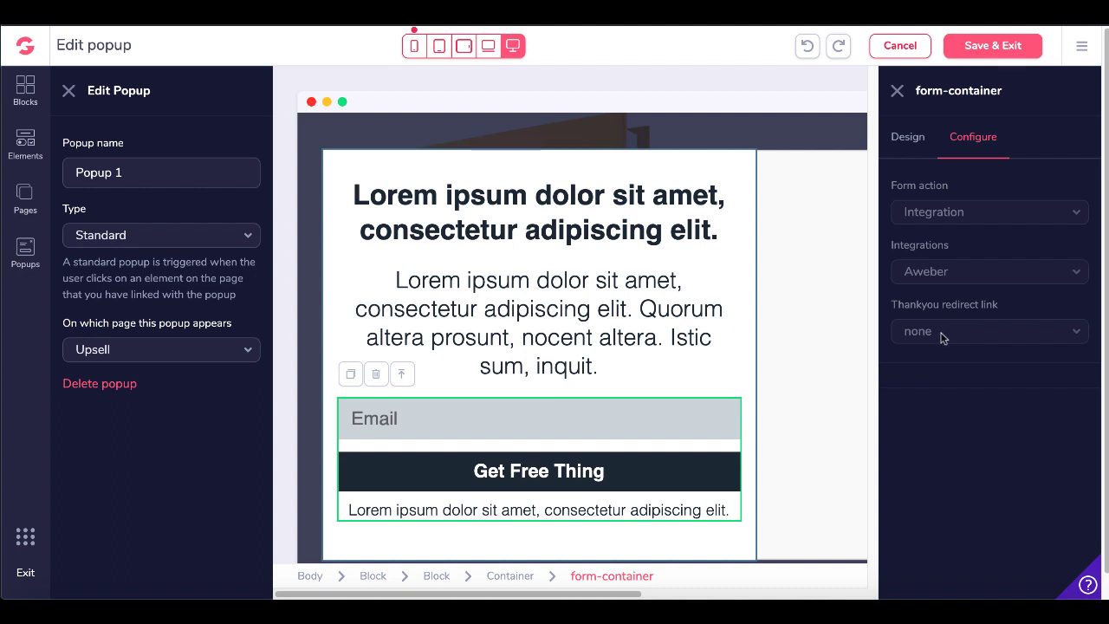
{"action": "left_click", "coordinate": [943, 339]}
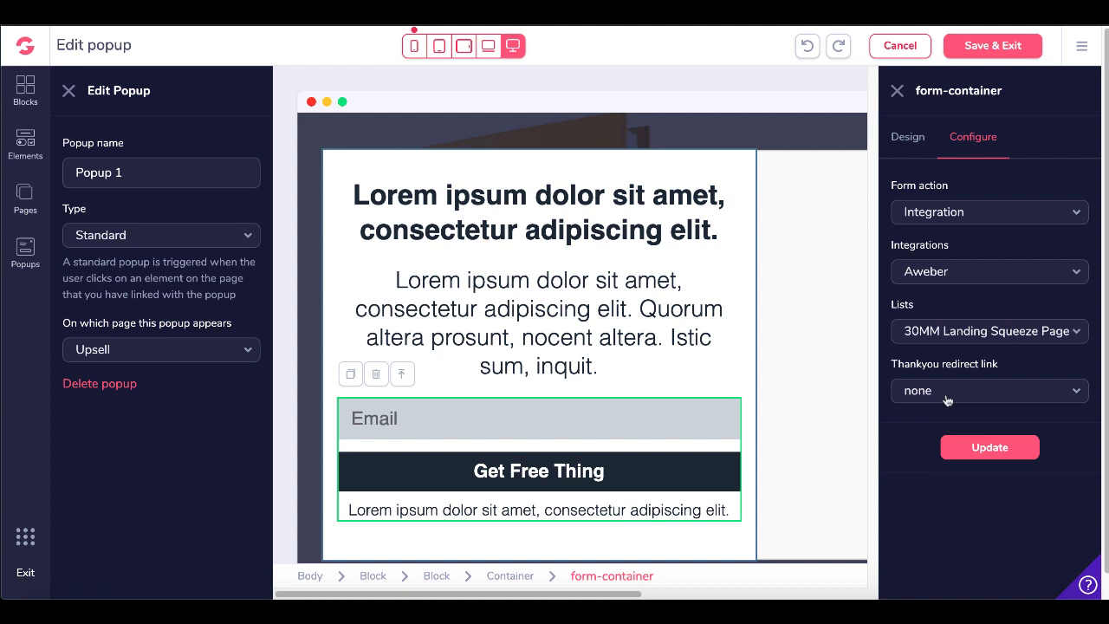
{"action": "left_click", "coordinate": [950, 394]}
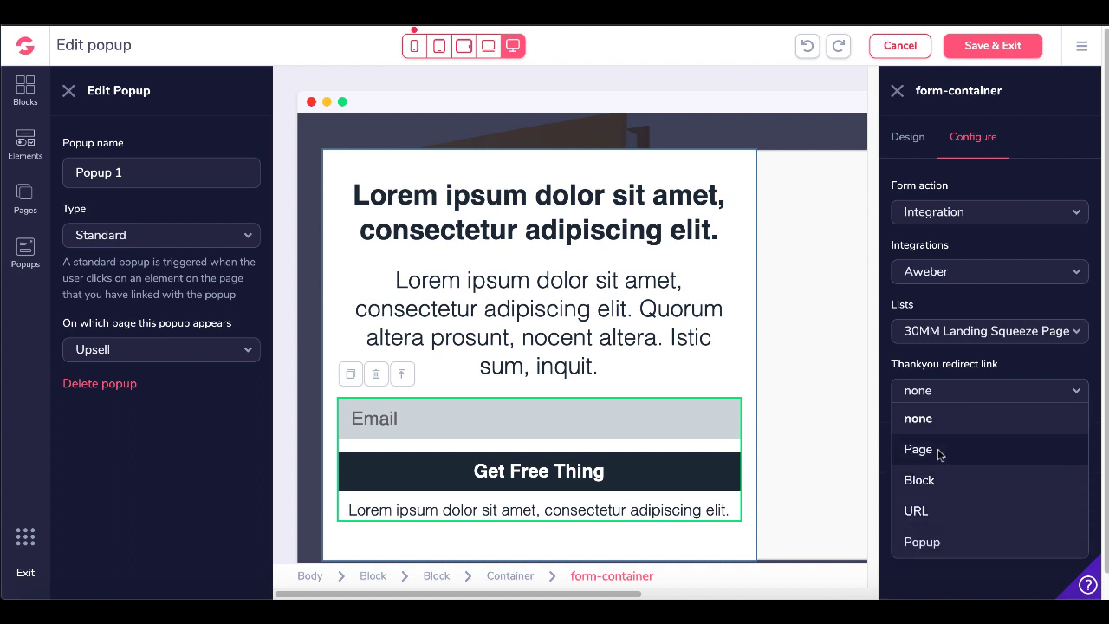
{"action": "left_click", "coordinate": [935, 512]}
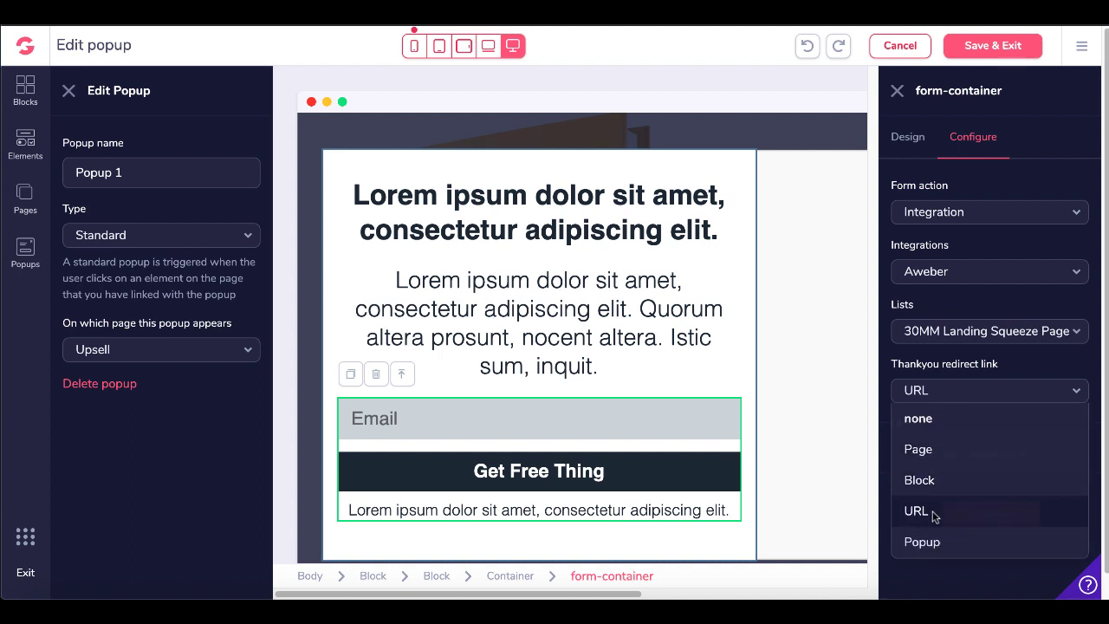
{"action": "left_click", "coordinate": [927, 450]}
{"action": "type", "text": "https:"}
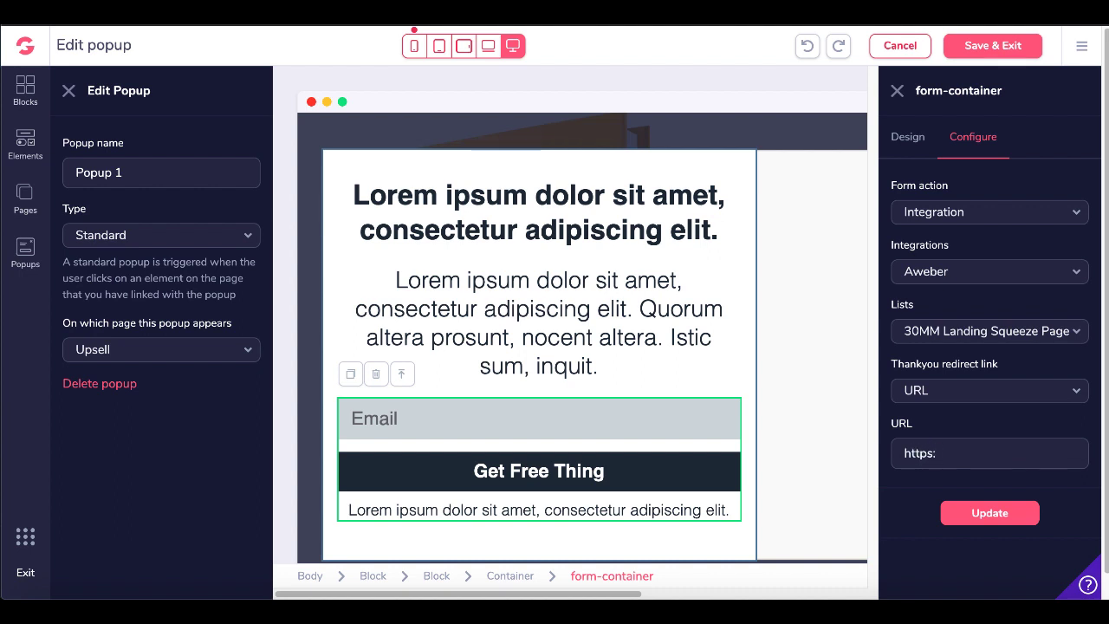
{"action": "type", "text": "//30MinuteMarketin"}
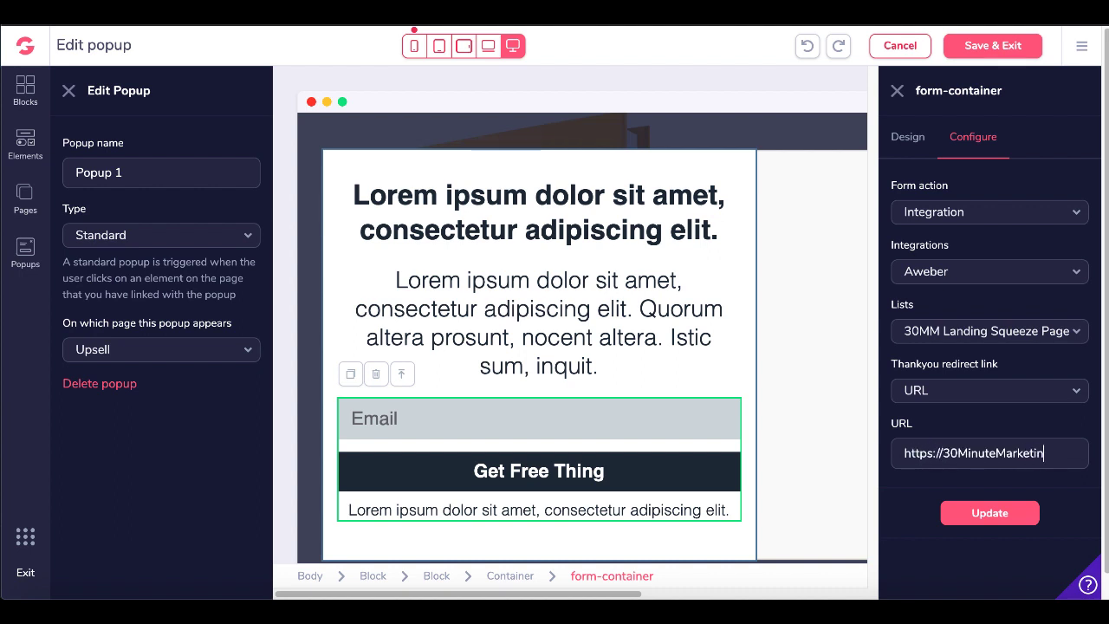
{"action": "type", "text": "g.net"}
{"action": "left_click", "coordinate": [985, 516]}
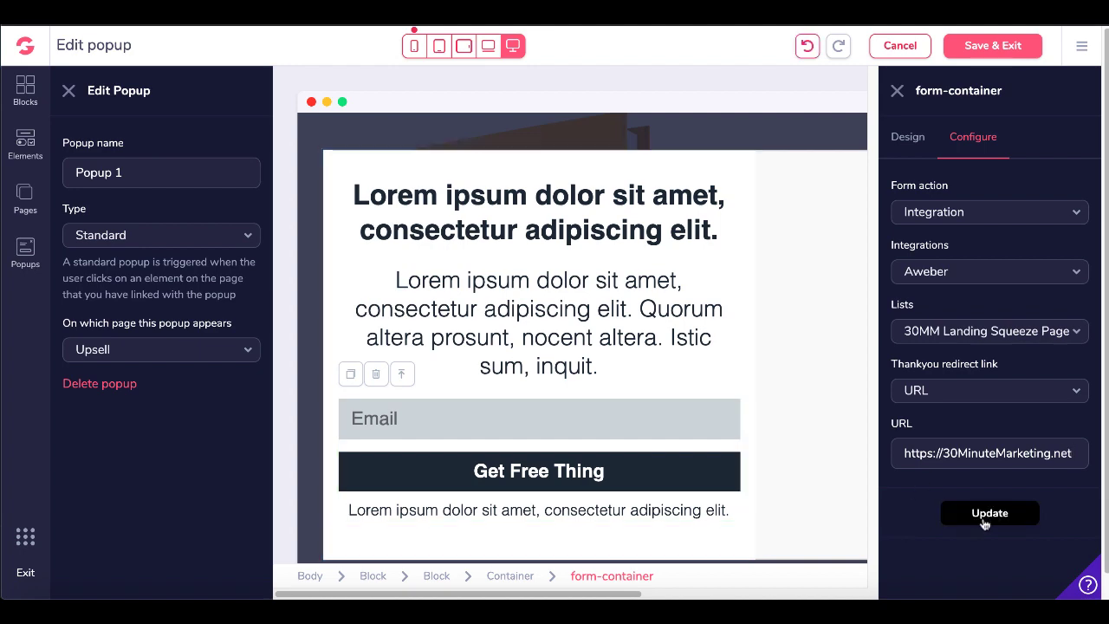
{"action": "left_click", "coordinate": [984, 52]}
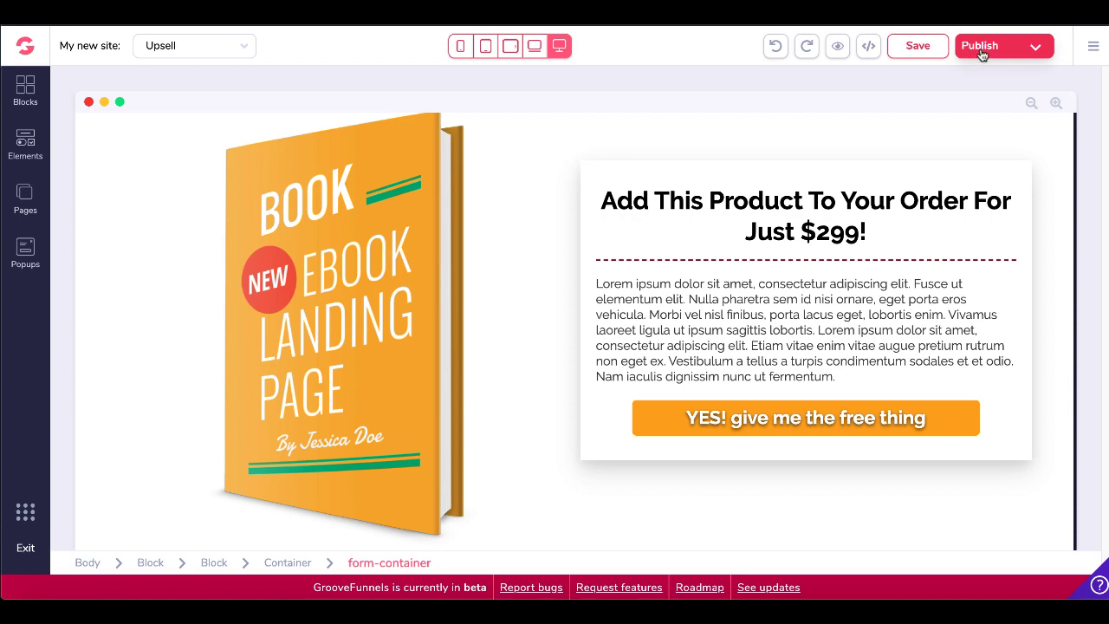
Step: Publish the Upsell page, then test-submit the live popup's email form
{"action": "left_click", "coordinate": [981, 50]}
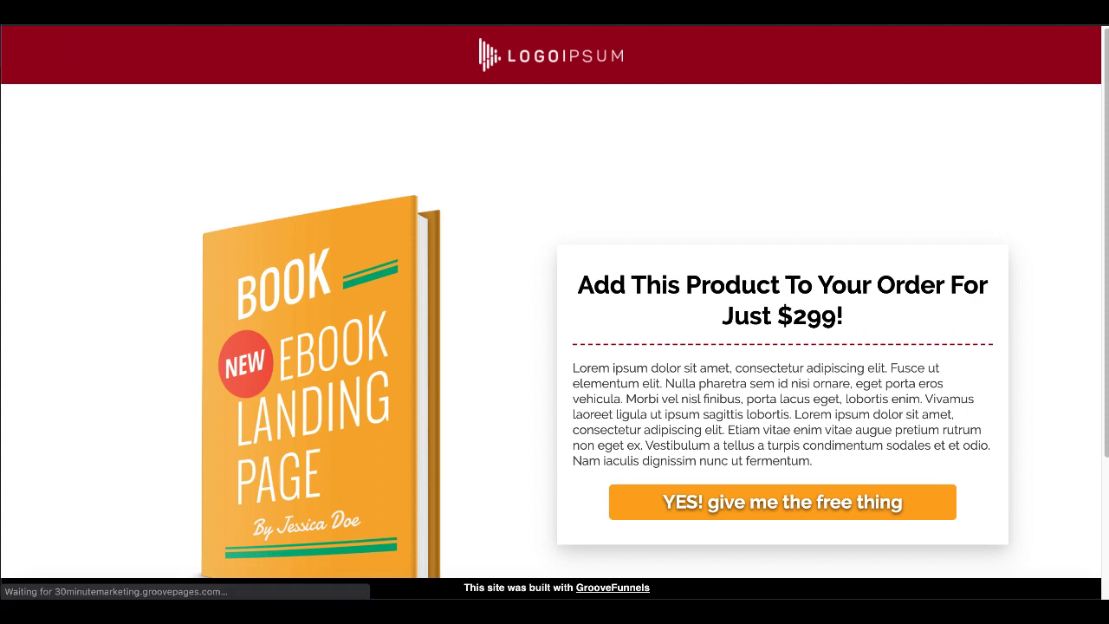
{"action": "left_click", "coordinate": [629, 511]}
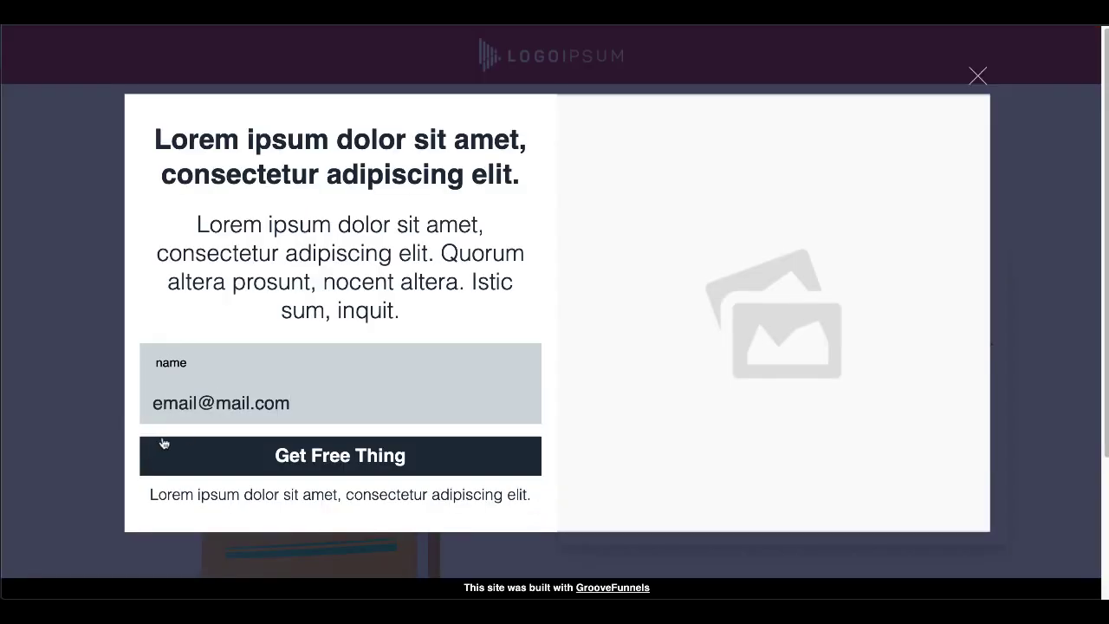
{"action": "left_click", "coordinate": [151, 446]}
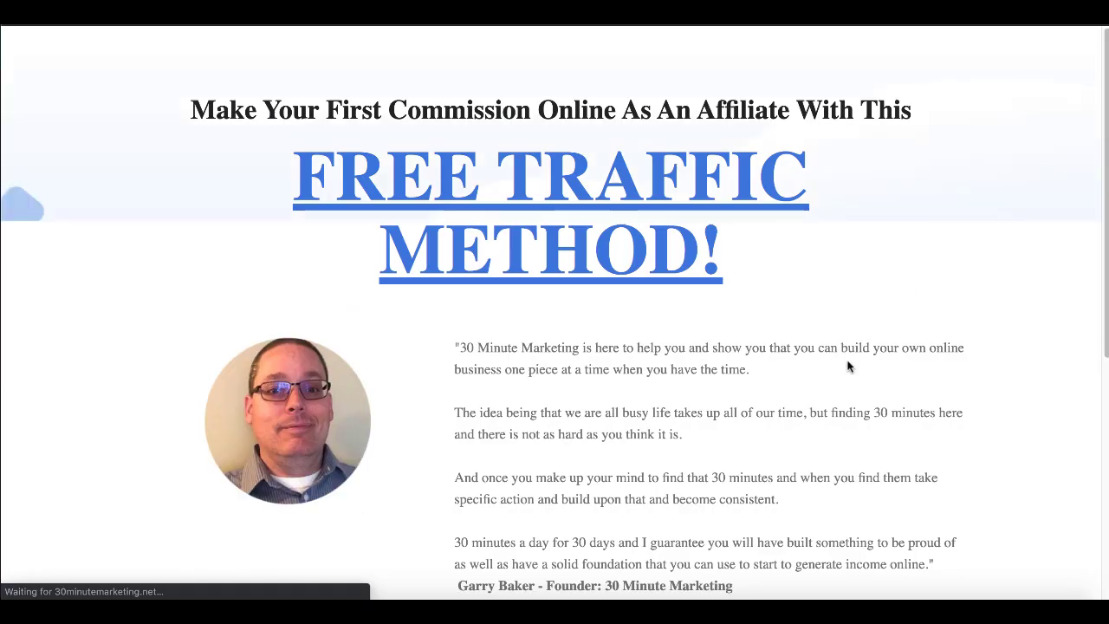
Step: Scroll through the 30 Minute Marketing 'Free Traffic Method' page to review its funnel map
{"action": "scroll", "coordinate": [849, 367], "scroll_direction": "down", "scroll_amount": 5}
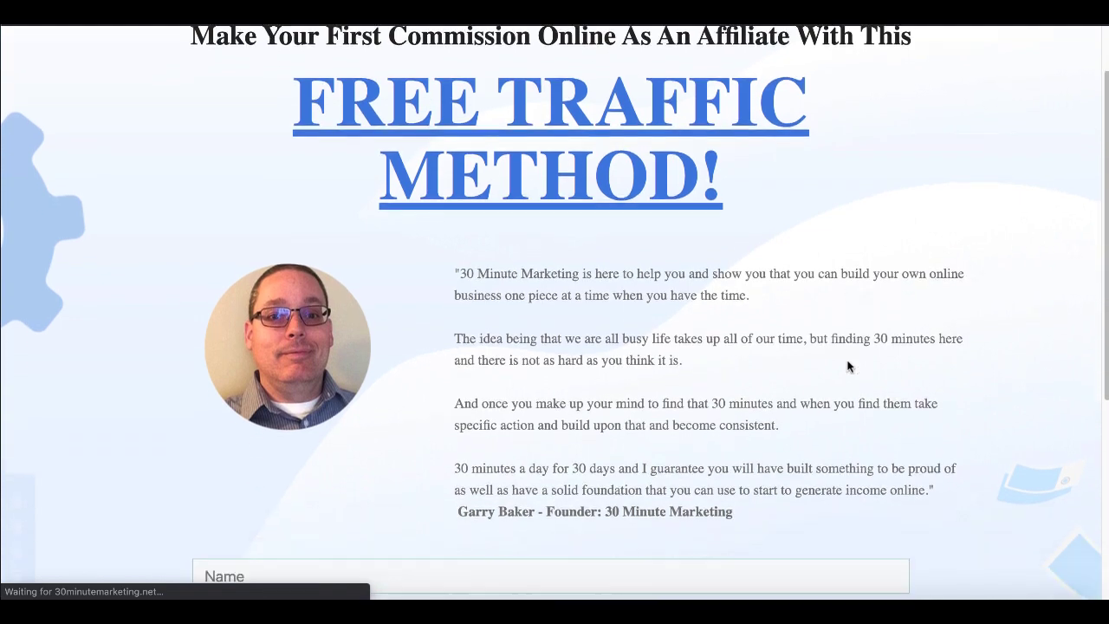
{"action": "scroll", "coordinate": [848, 367], "scroll_direction": "up", "scroll_amount": 4}
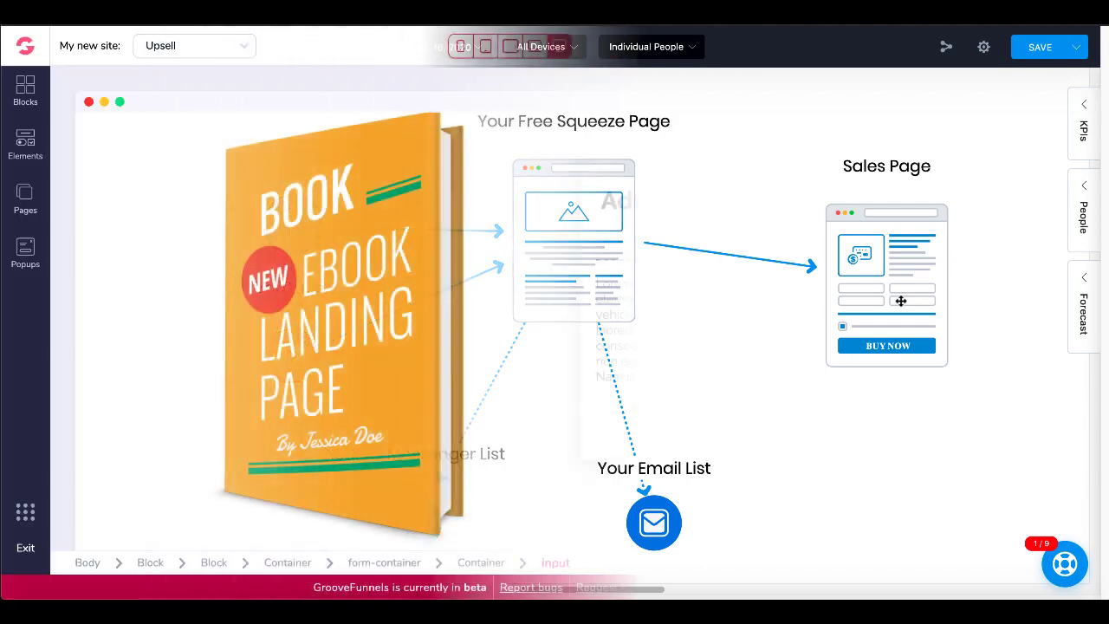
Step: Leave the Upsell editor for the Welcome to GrooveFunnels dashboard using the top-left logo
{"action": "left_click", "coordinate": [29, 52]}
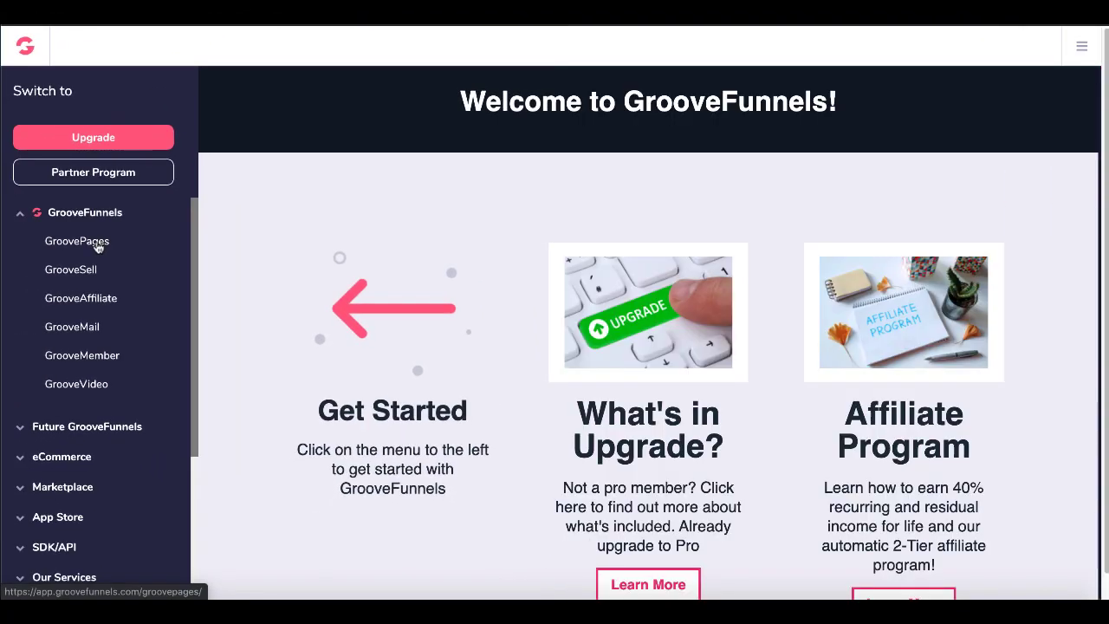